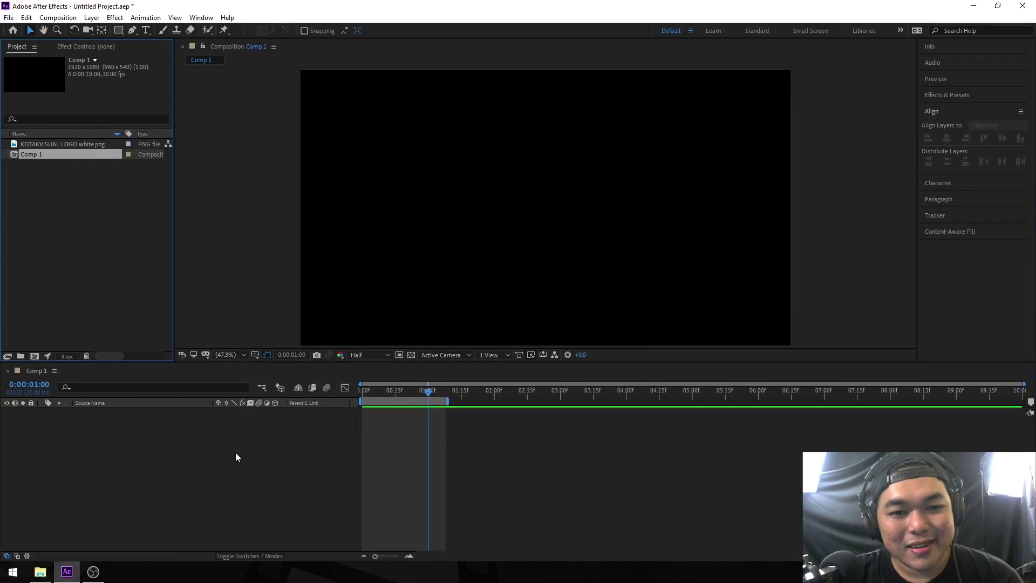
- Turn on the proportional grid, then add KOTAKVISUAL LOGO white.png scaled down and centred horizontally
click(254, 356)
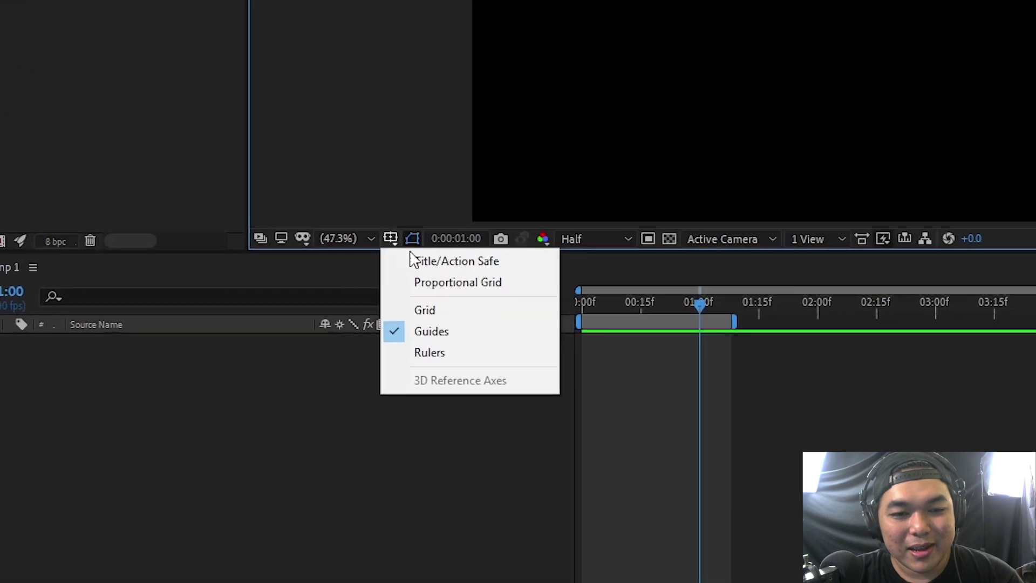
click(484, 254)
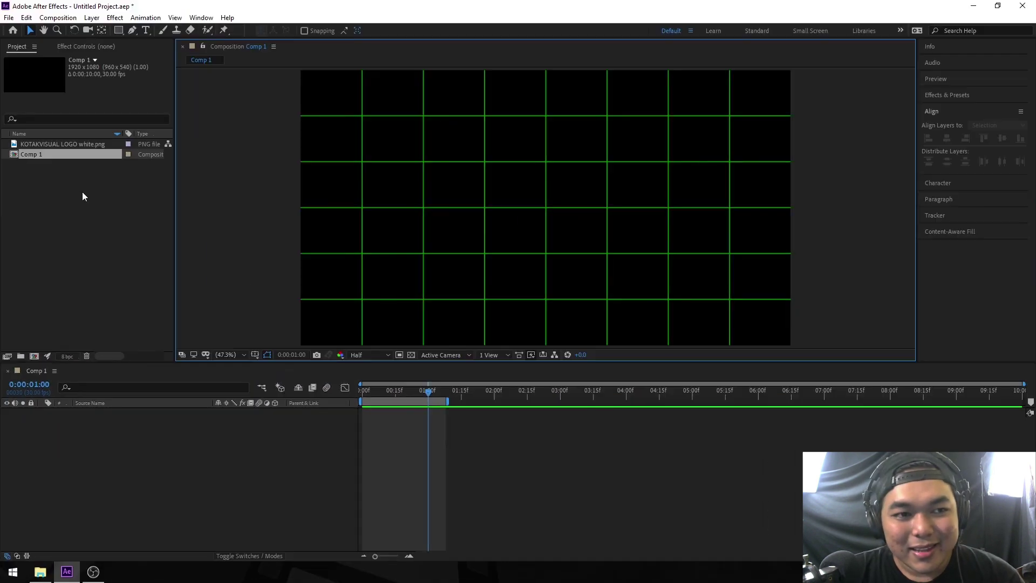
click(63, 147)
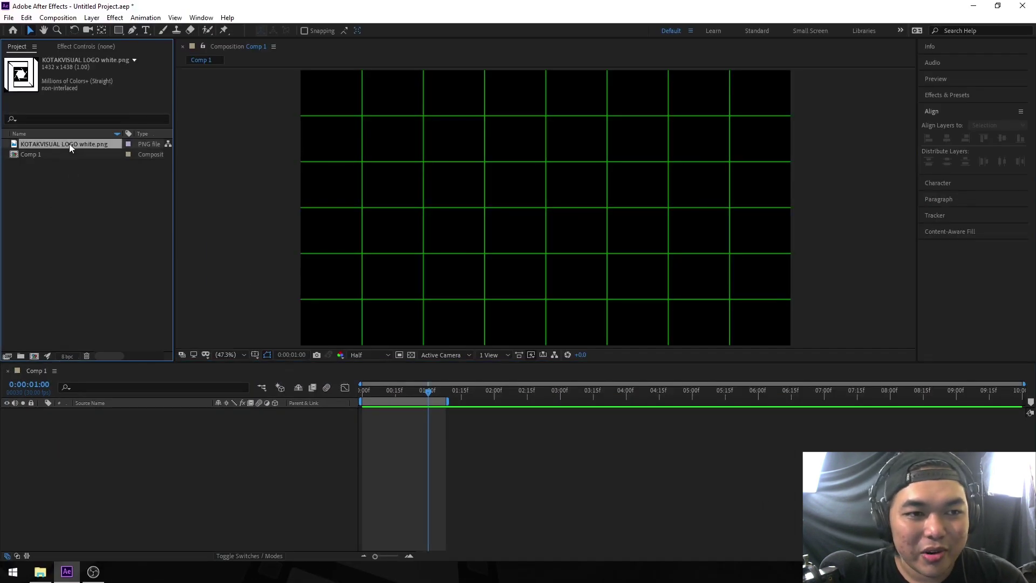
drag(69, 143, 624, 205)
key(comma)
key(comma)
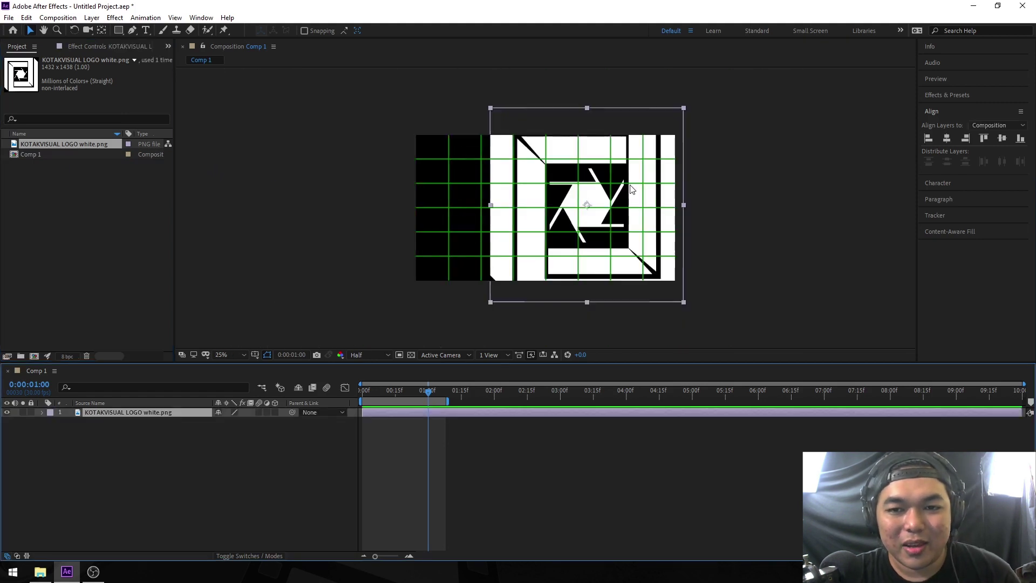
drag(491, 109, 571, 176)
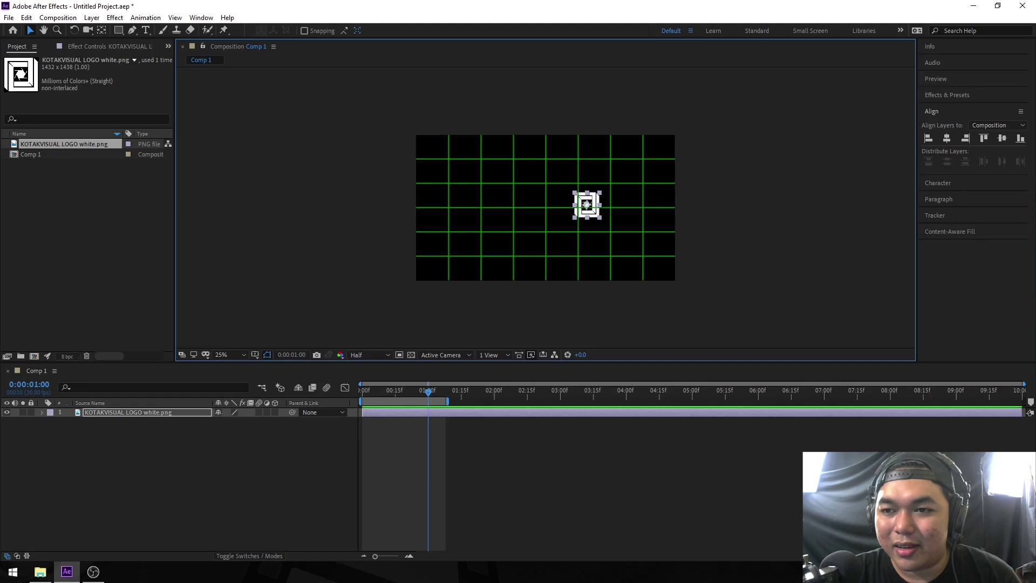
click(949, 137)
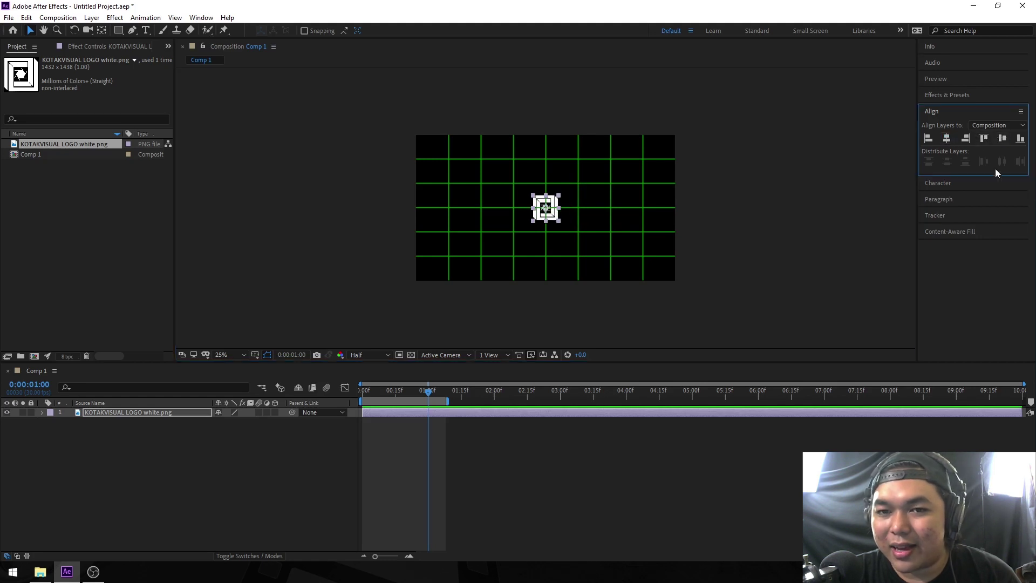
scroll(556, 204, up, 2)
key(shift+slash)
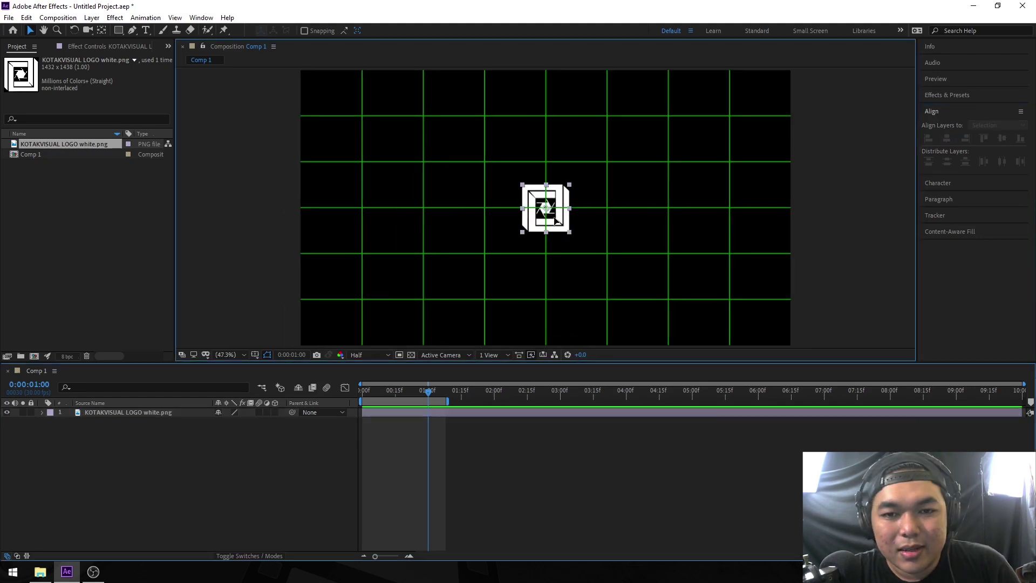
- Place the logo on the top-left grid intersection and duplicate it twice onto the lower grid lines
mouse_move(562, 215)
mouse_down()
mouse_move(371, 215)
mouse_move(389, 118)
mouse_up()
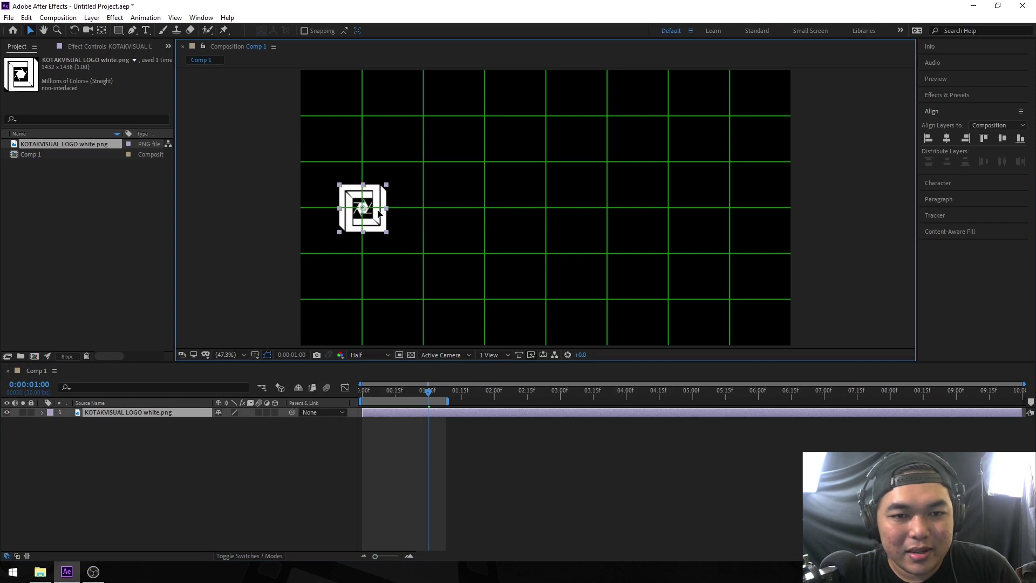
drag(285, 138, 284, 137)
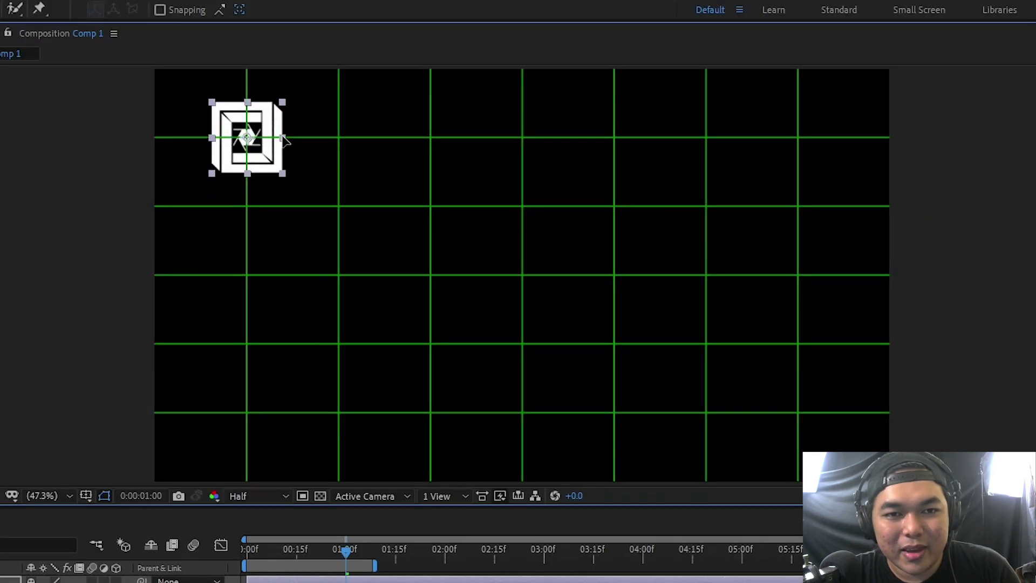
key(ctrl+d)
drag(267, 141, 292, 262)
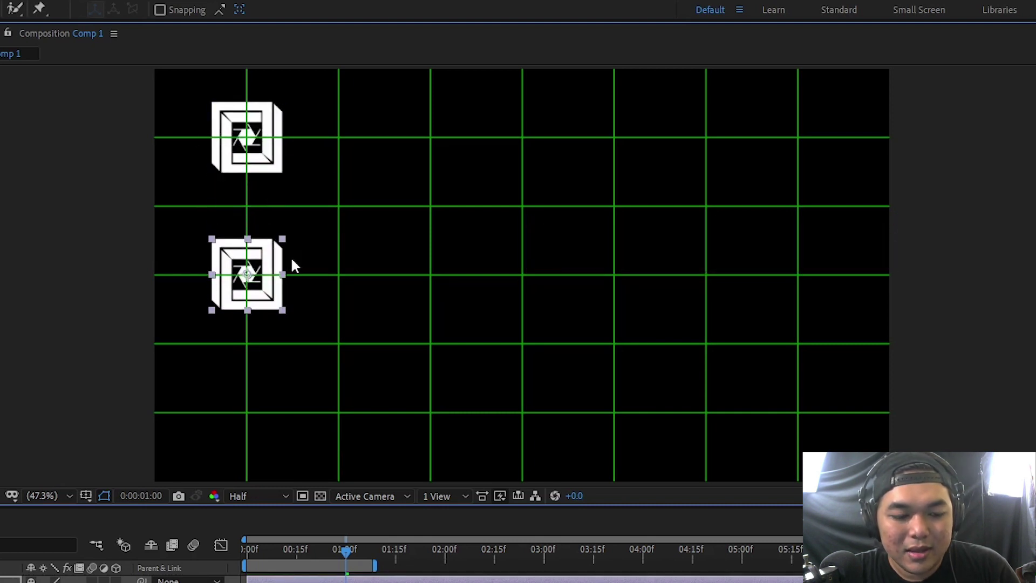
key(ctrl+d)
drag(269, 261, 272, 399)
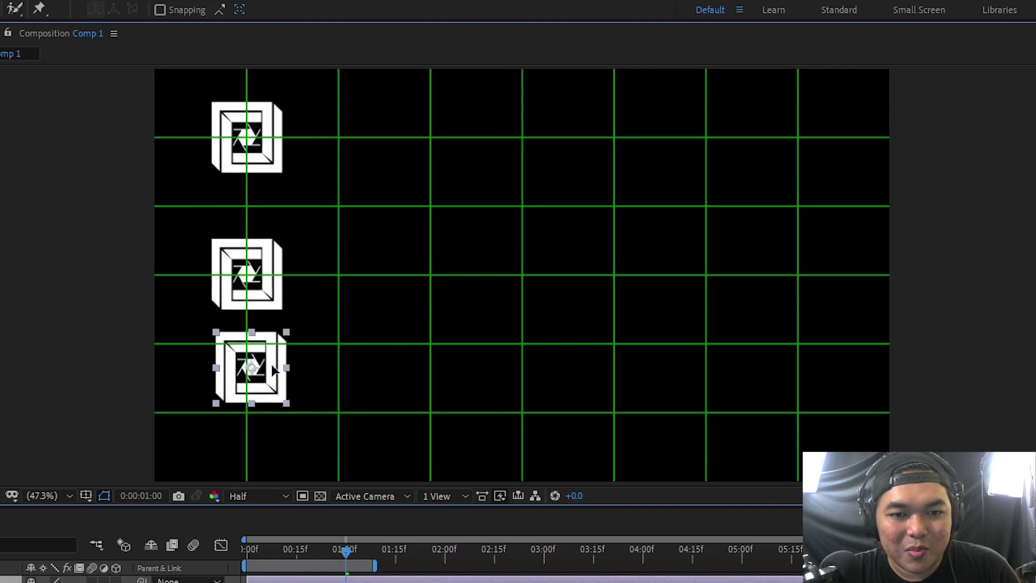
- Delete the top logo copy, restore it with undo, and clear the selection
key(ctrl+shift+a)
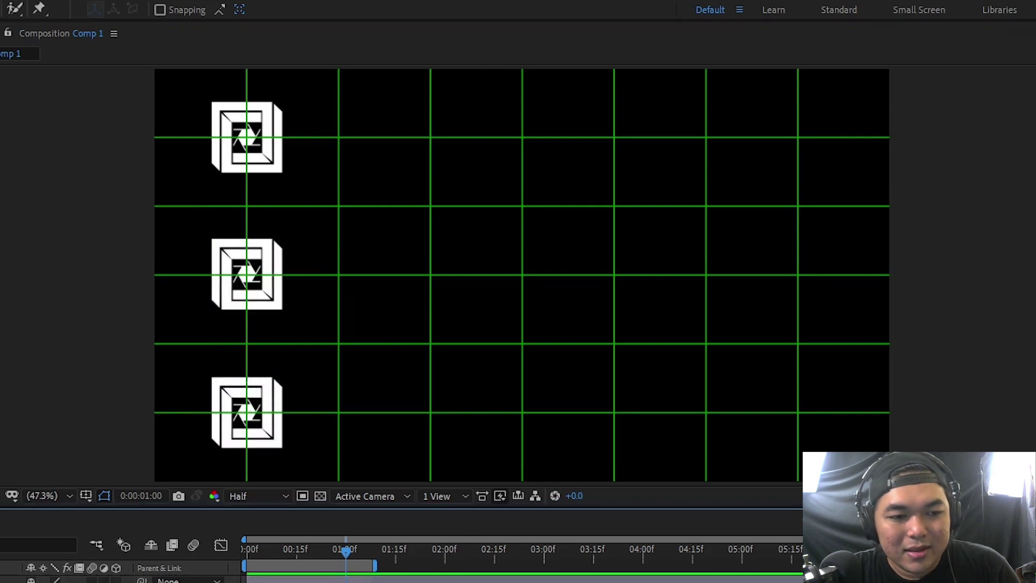
key(Delete)
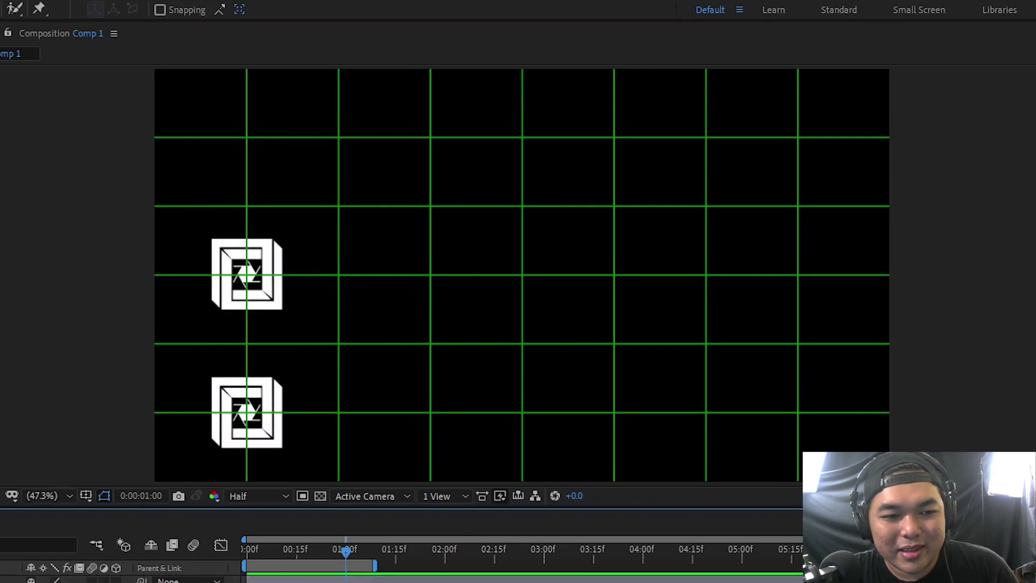
key(ctrl+z)
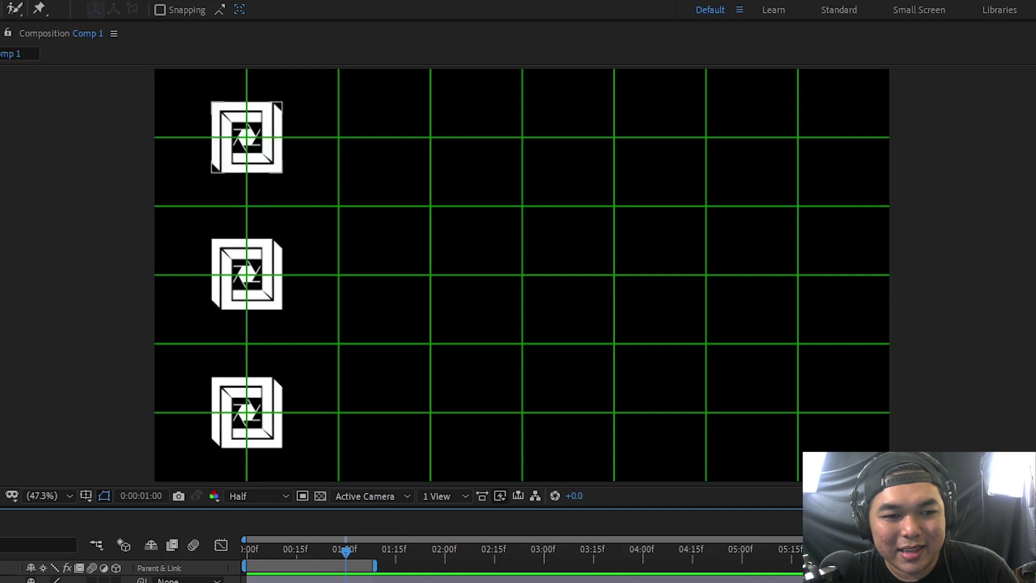
click(247, 137)
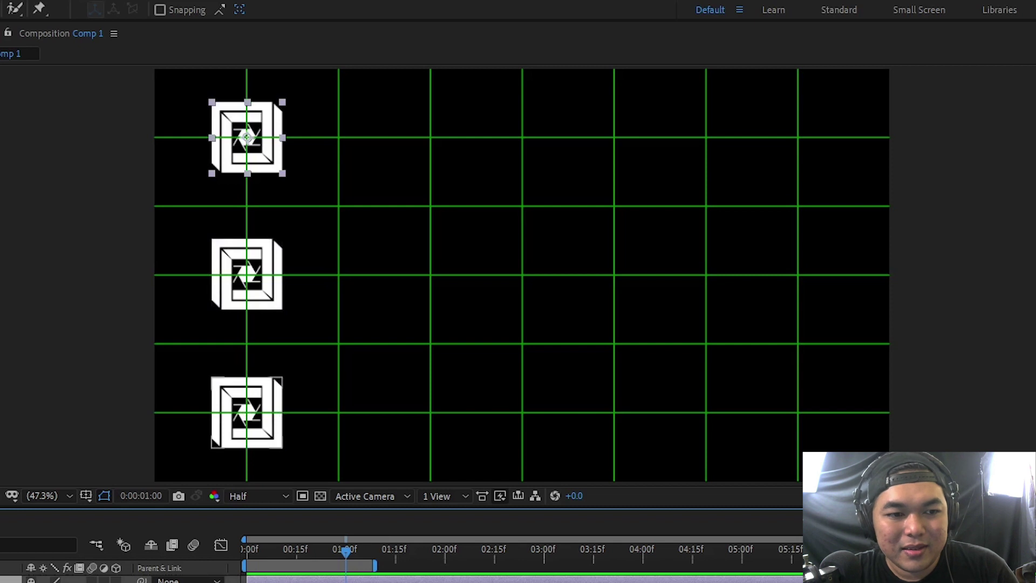
key(ctrl+shift+a)
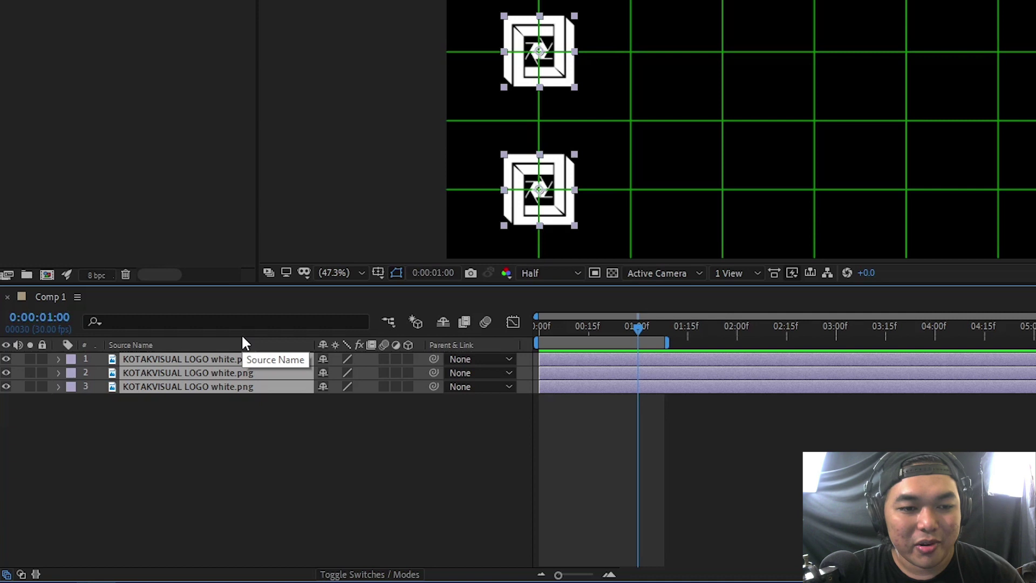
key(p)
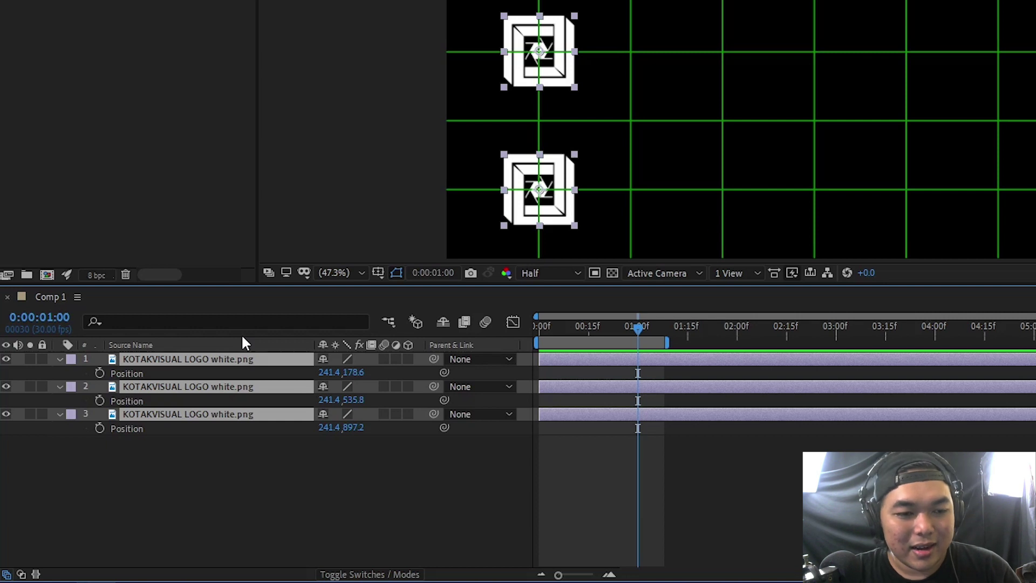
key(s)
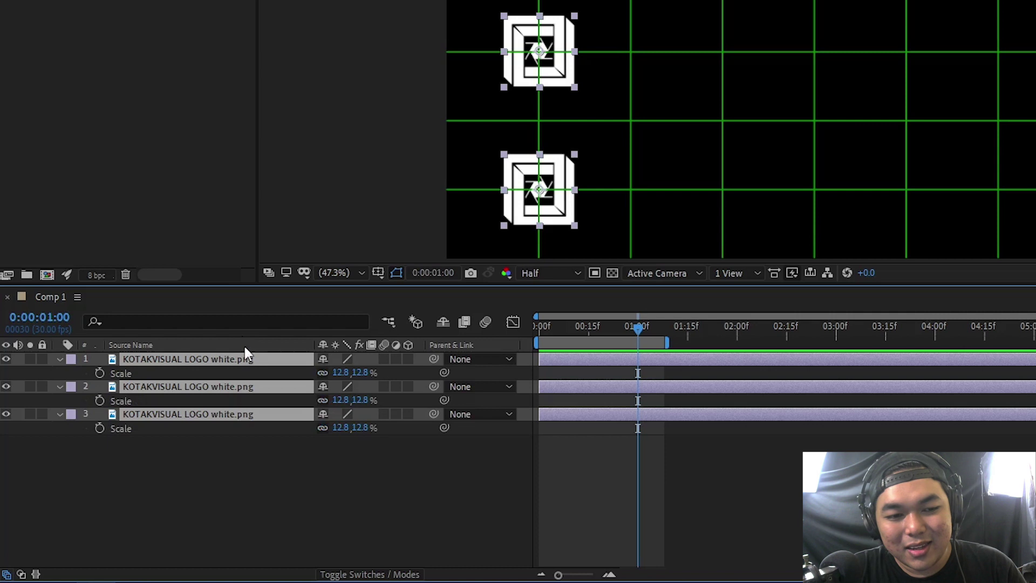
key(r)
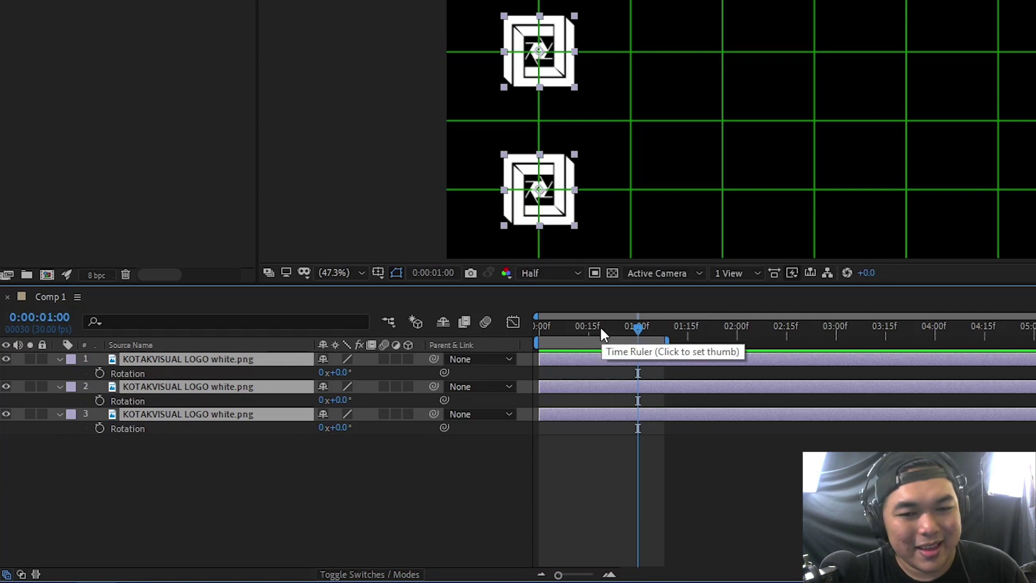
click(289, 491)
click(120, 360)
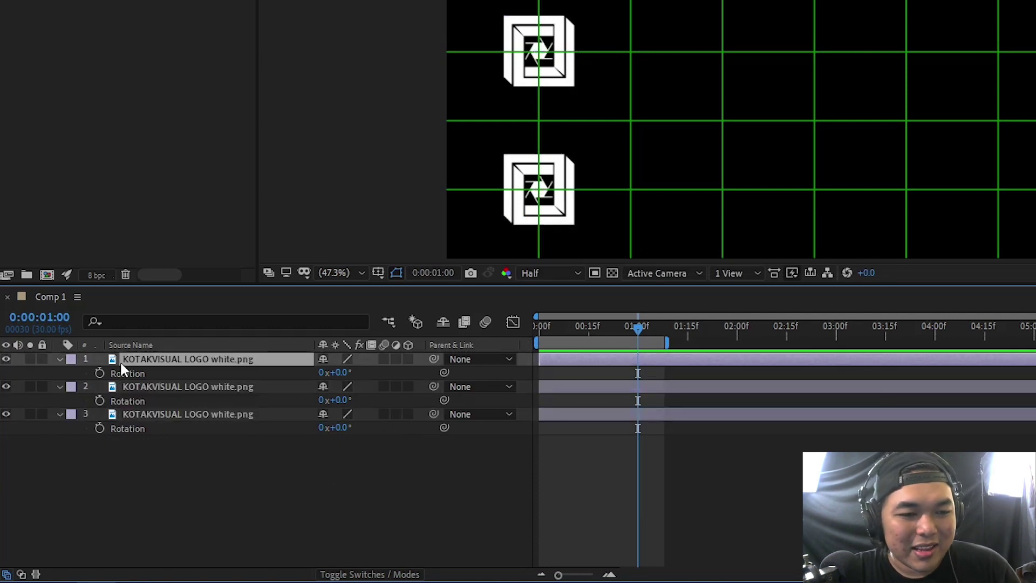
click(59, 359)
click(60, 359)
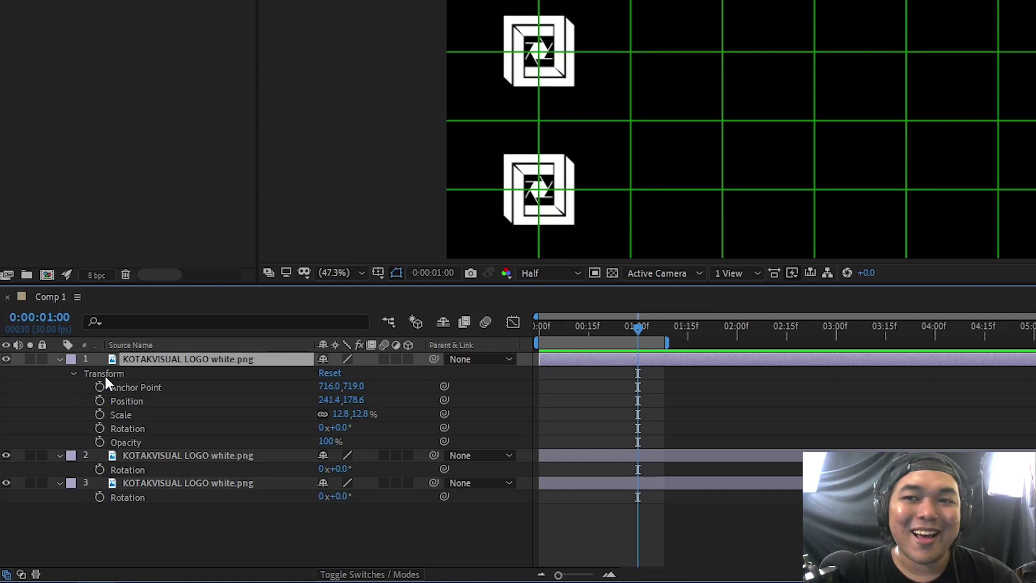
click(58, 358)
drag(153, 470, 183, 319)
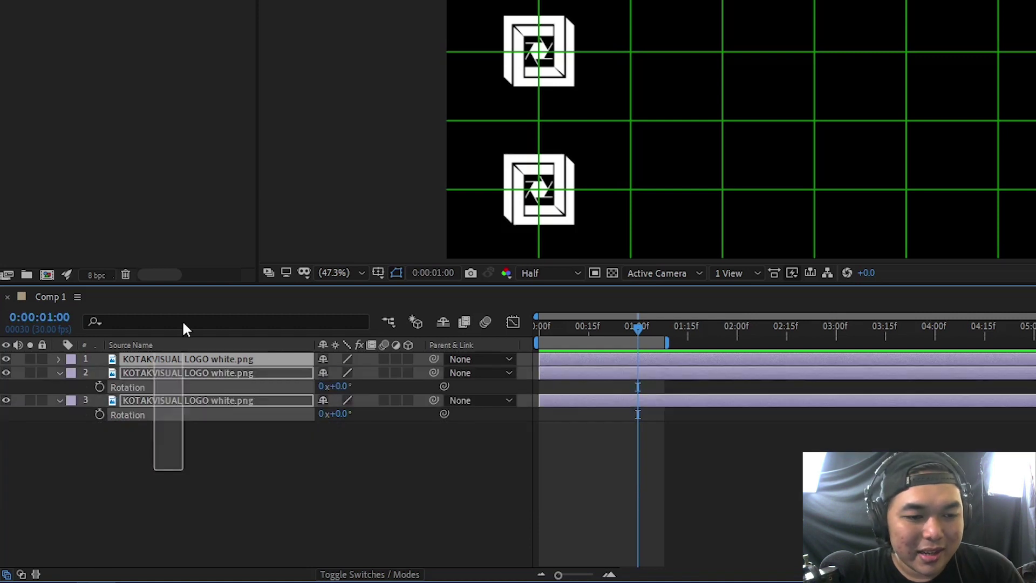
key(p)
key(p)
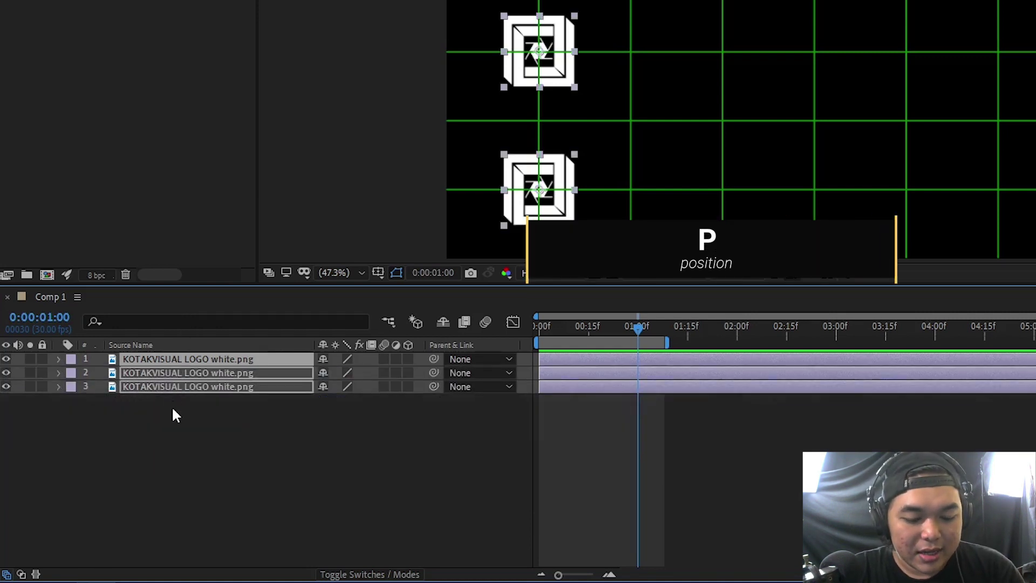
key(p)
- Keyframe all three logos' Position at 0:00, then move them to the right side (x 1678.6) at 1:00
drag(611, 330, 382, 340)
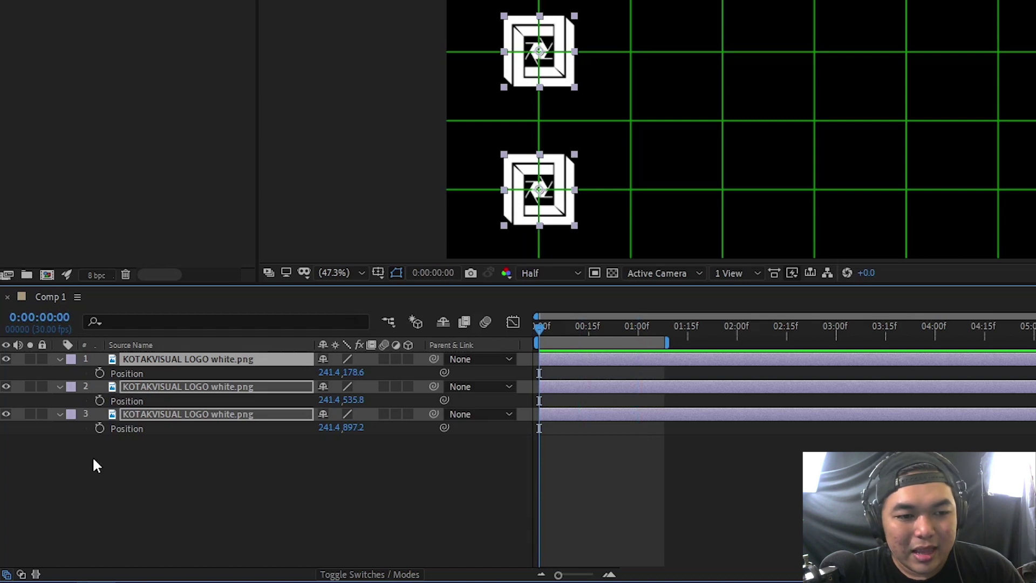
click(97, 431)
click(99, 428)
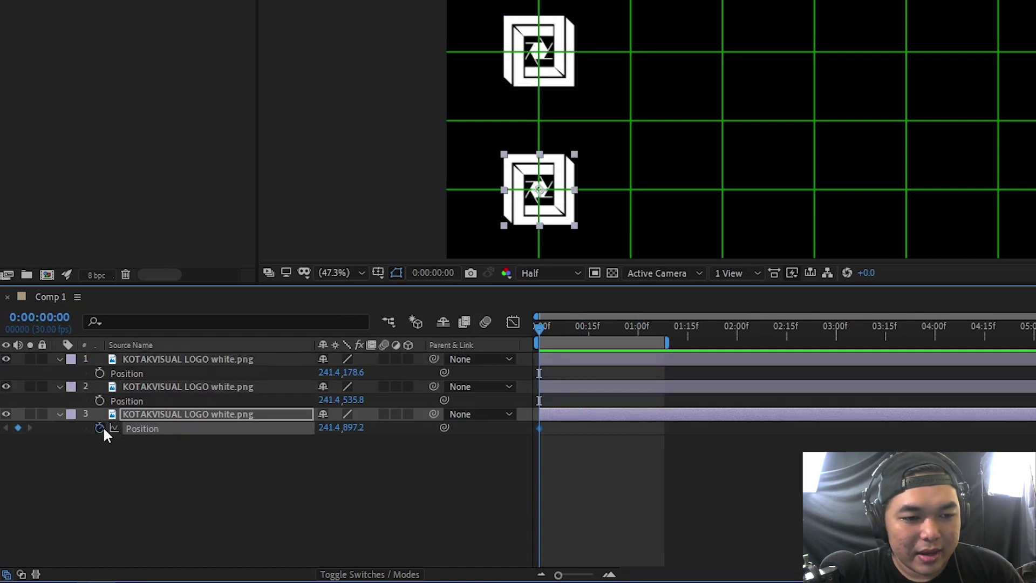
click(100, 401)
click(99, 373)
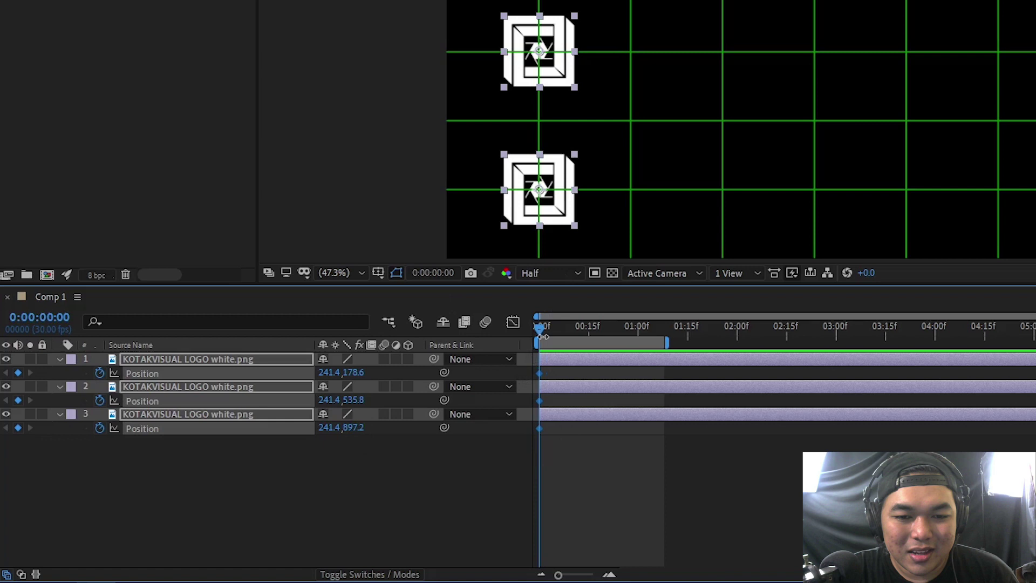
drag(541, 332, 636, 333)
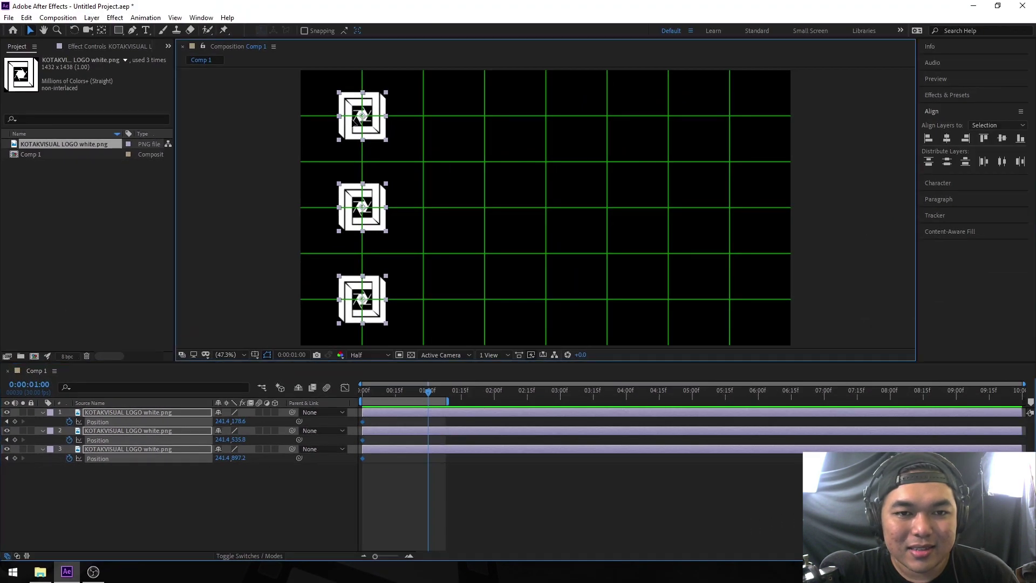
drag(356, 121, 768, 131)
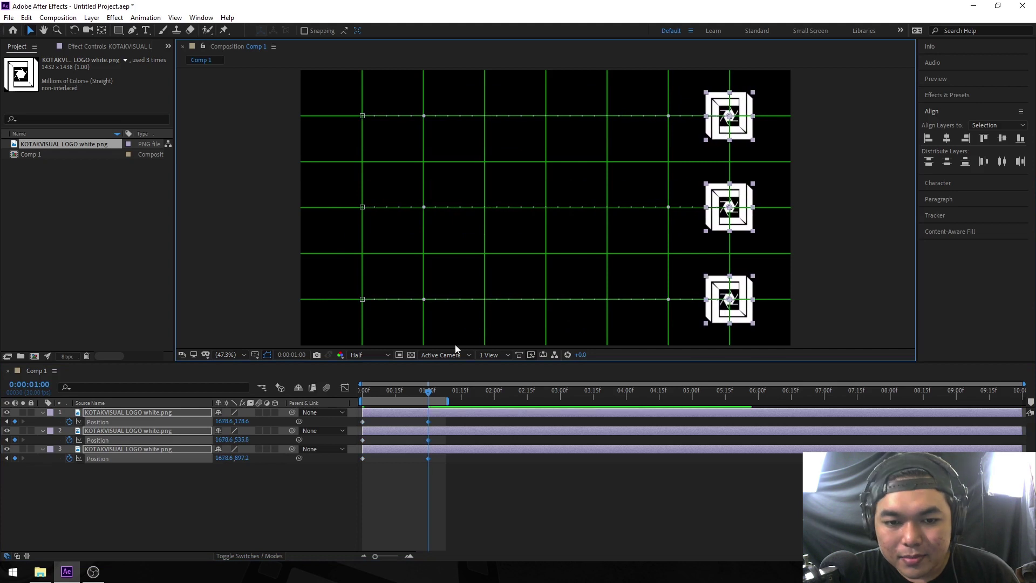
- Preview the sliding animation from the start, then stop playback
click(313, 403)
key(Home)
key(space)
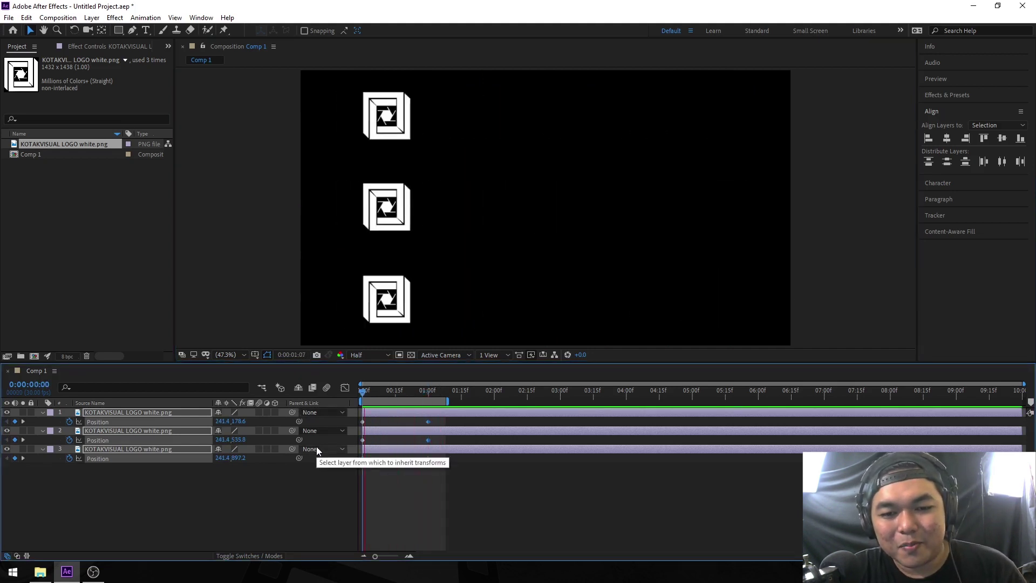
click(275, 503)
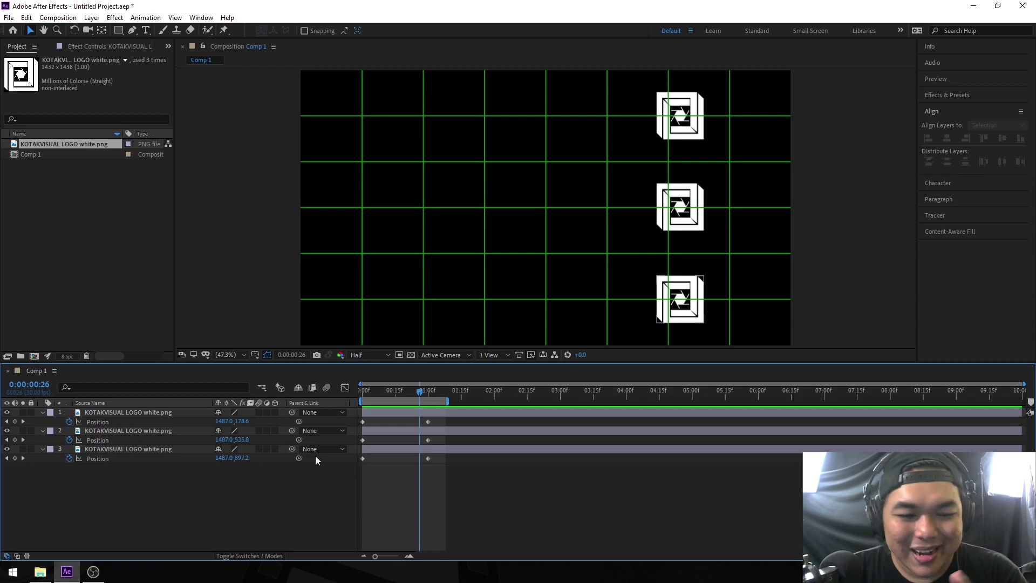
- Show the middle logo's Position at 0:00 in the Graph Editor
click(303, 430)
key(Home)
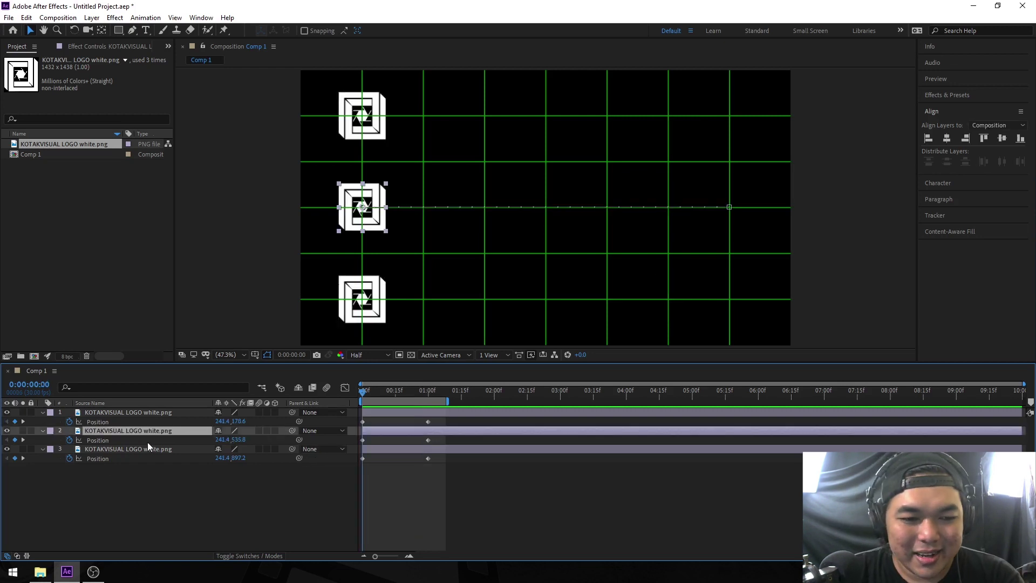
click(147, 442)
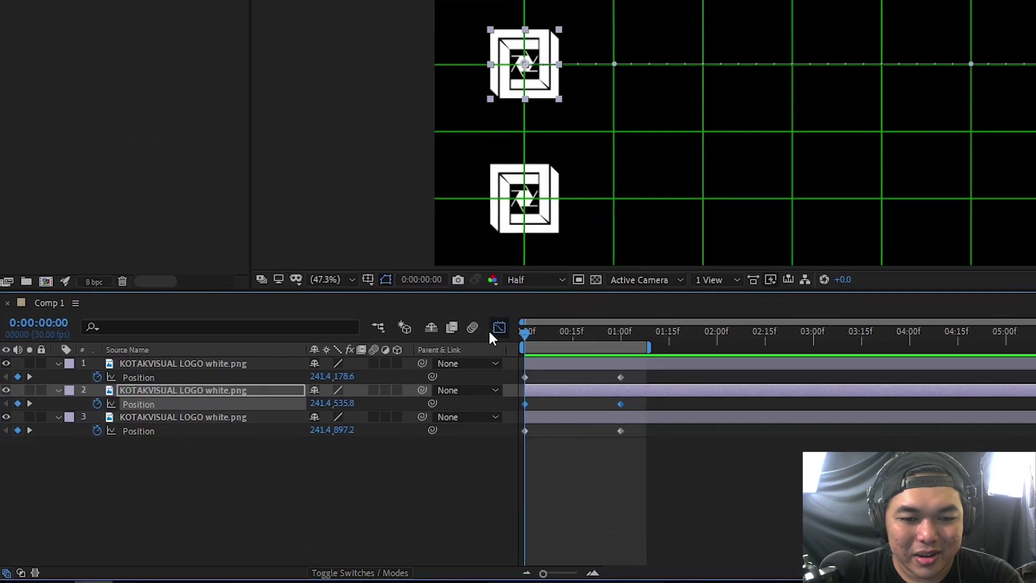
click(341, 388)
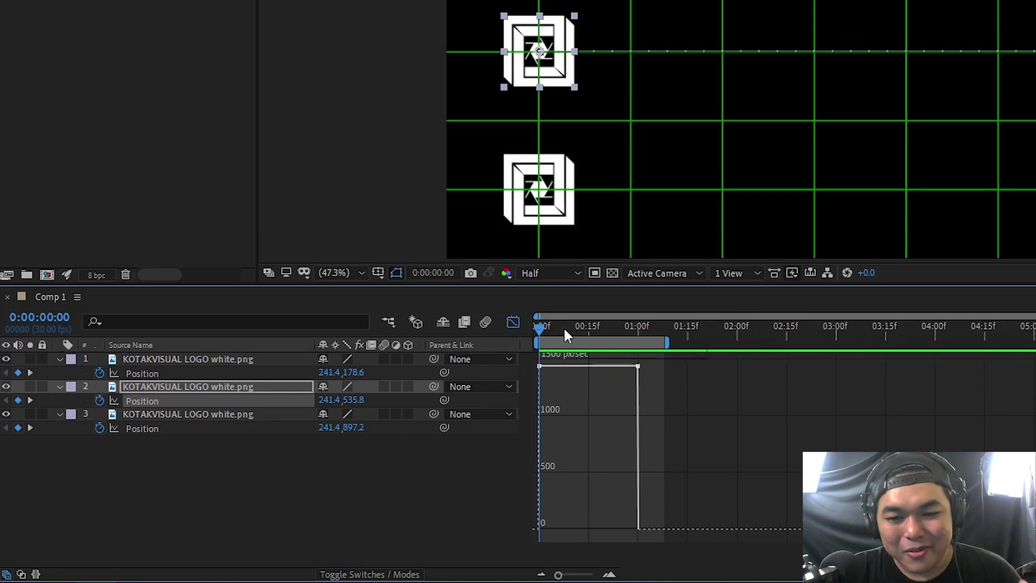
- Preview the animation, stop at frame 18, and return to the first frame
key(space)
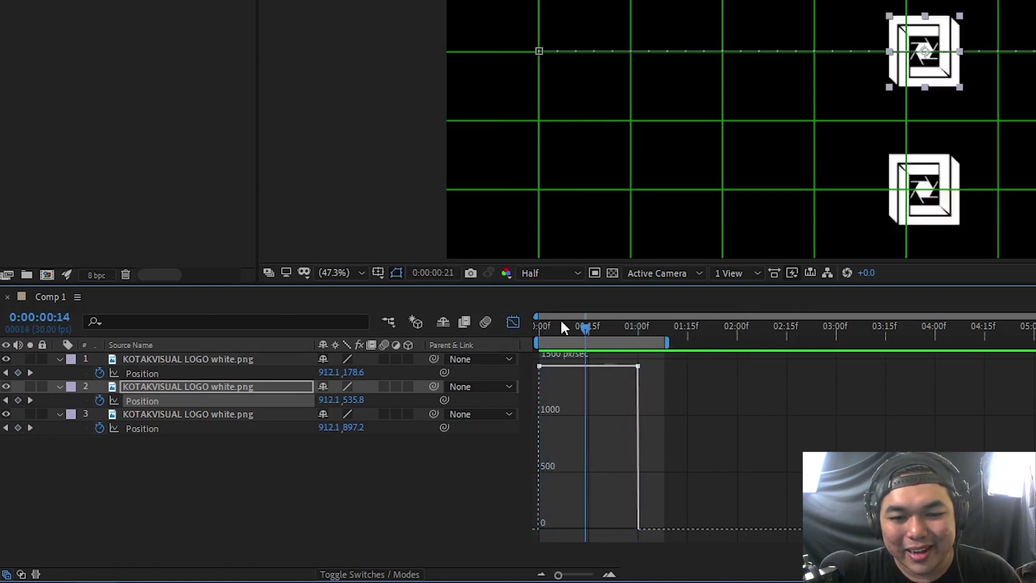
click(598, 321)
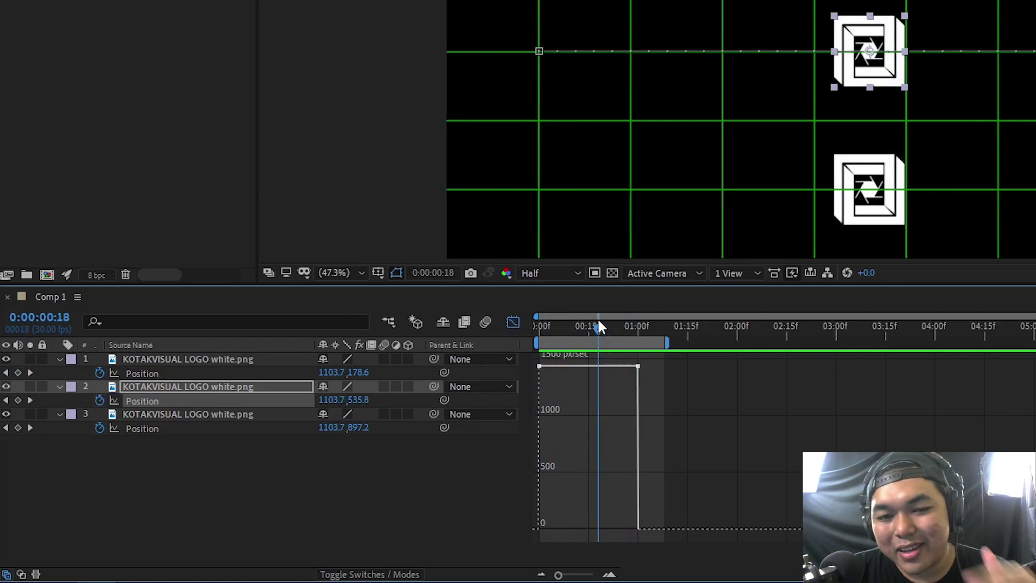
key(Home)
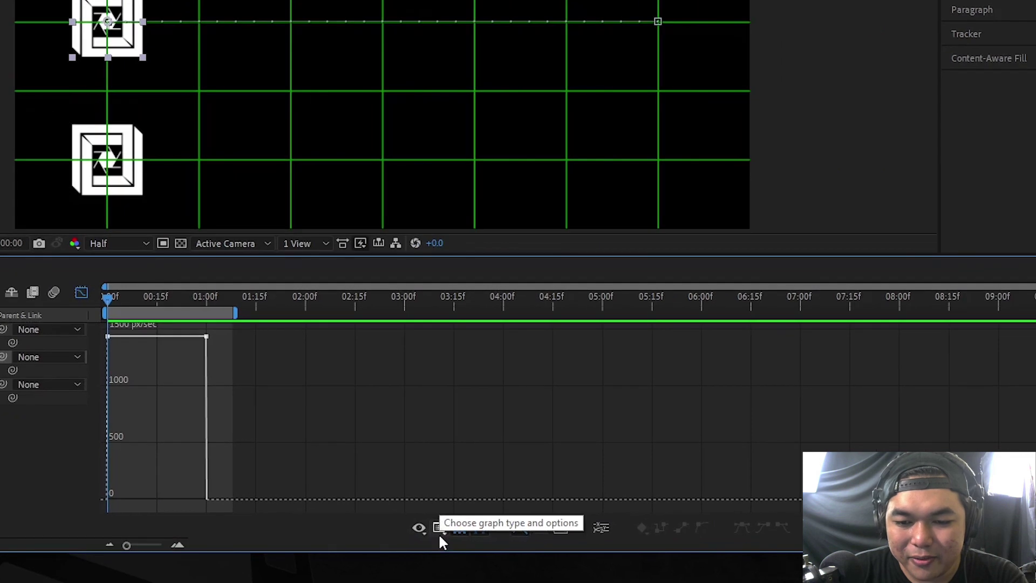
- Cycle the graph type through auto-select and speed graph, ending on Edit Value Graph
click(438, 528)
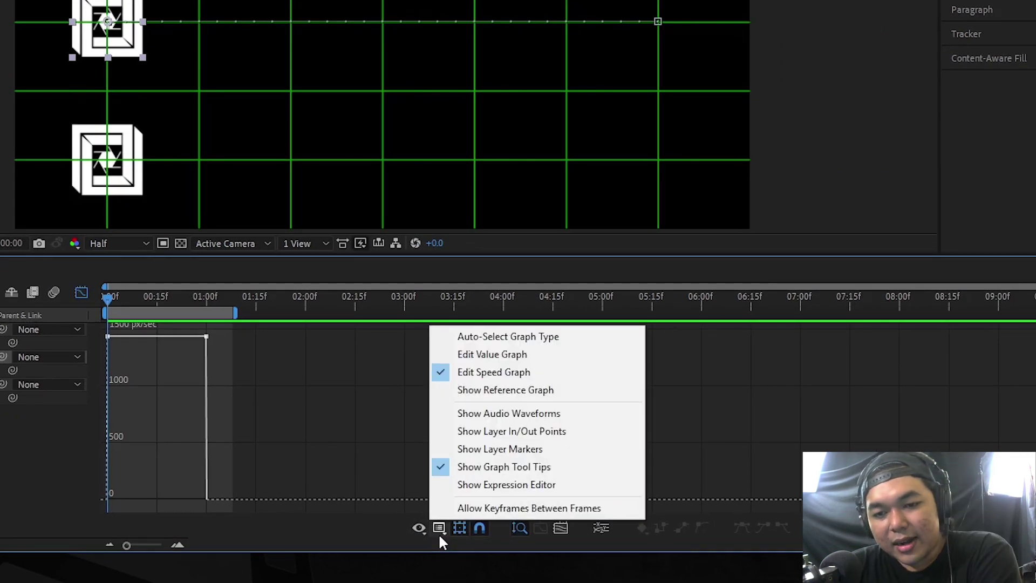
click(507, 337)
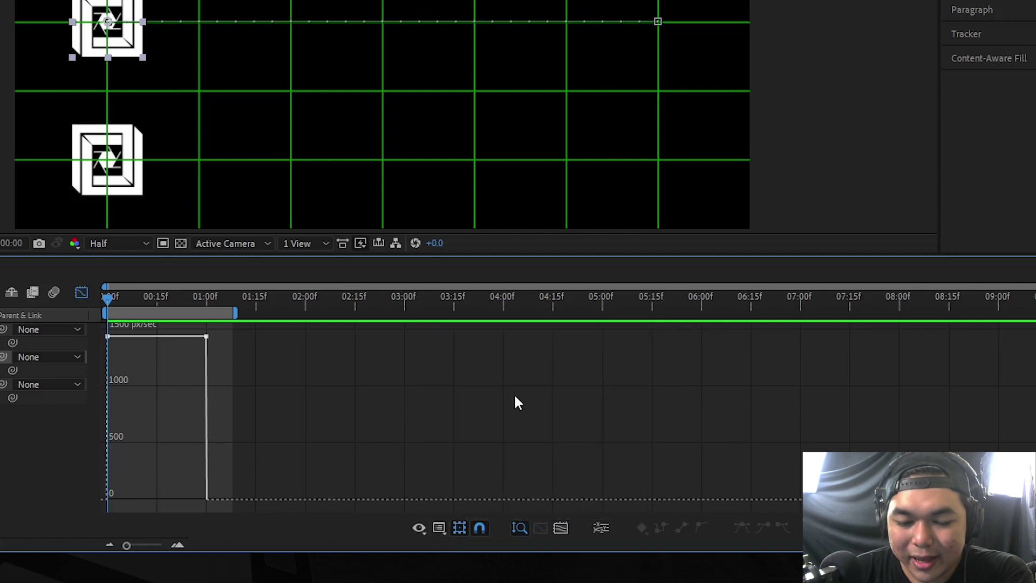
click(445, 531)
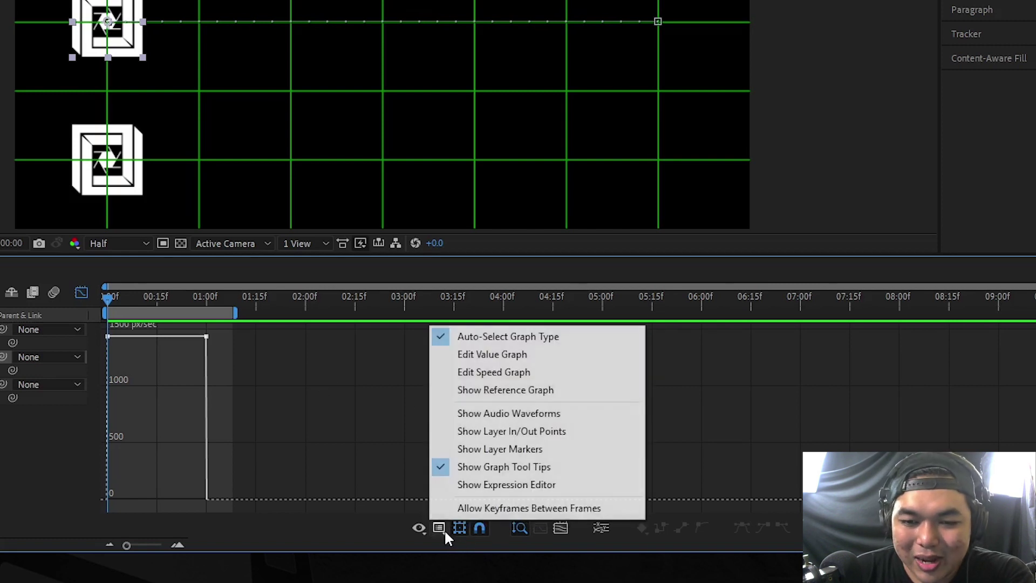
click(526, 374)
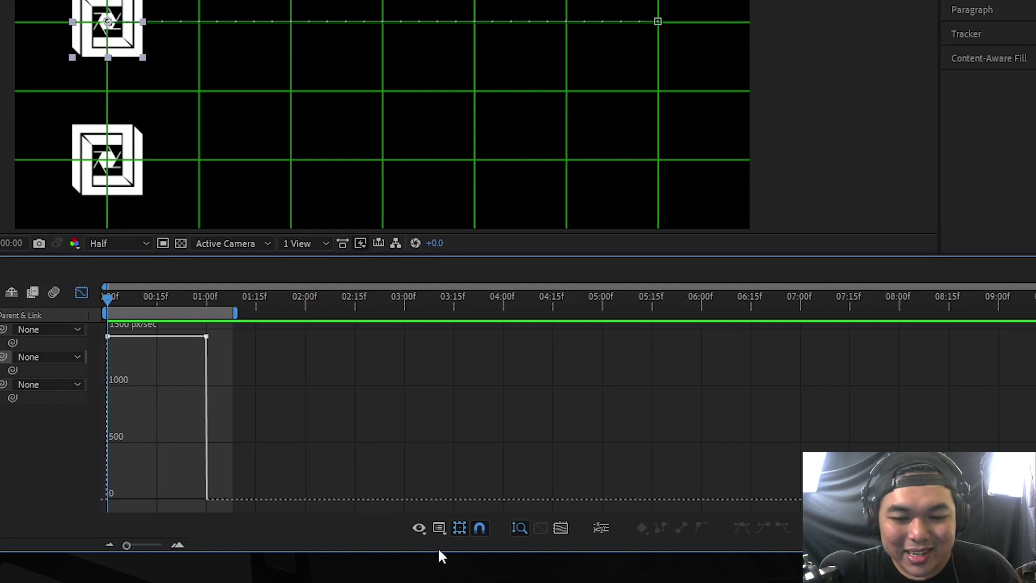
click(439, 527)
click(506, 354)
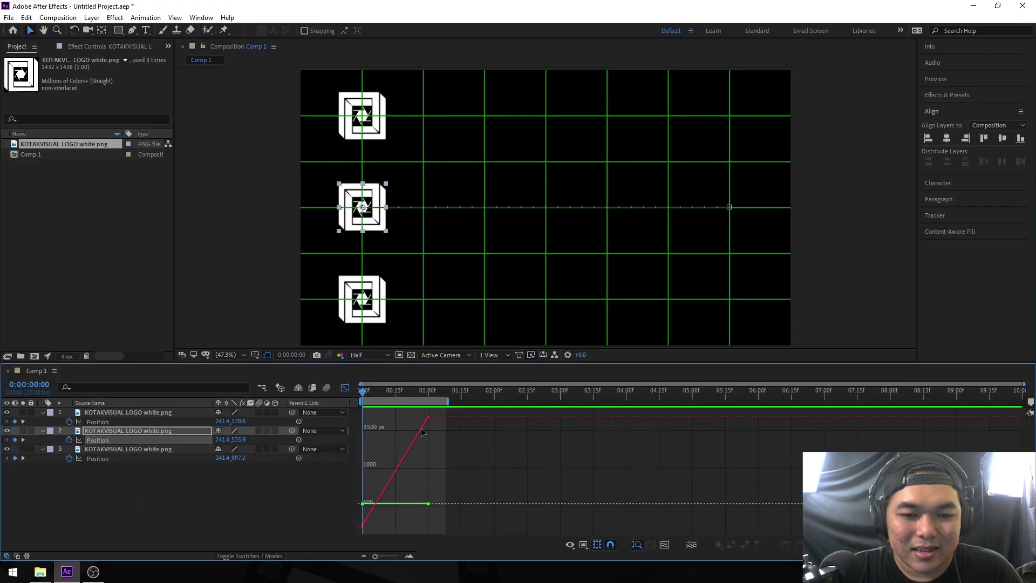
- Raise the middle logo's one-second X Position keyframe toward about 2006 px and preview the slide
mouse_move(430, 421)
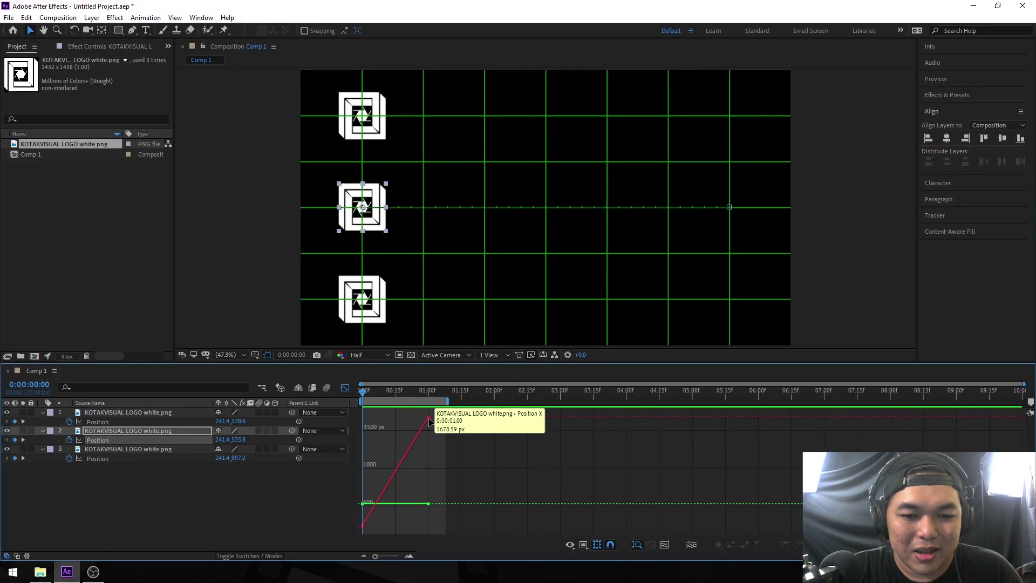
drag(429, 418, 432, 422)
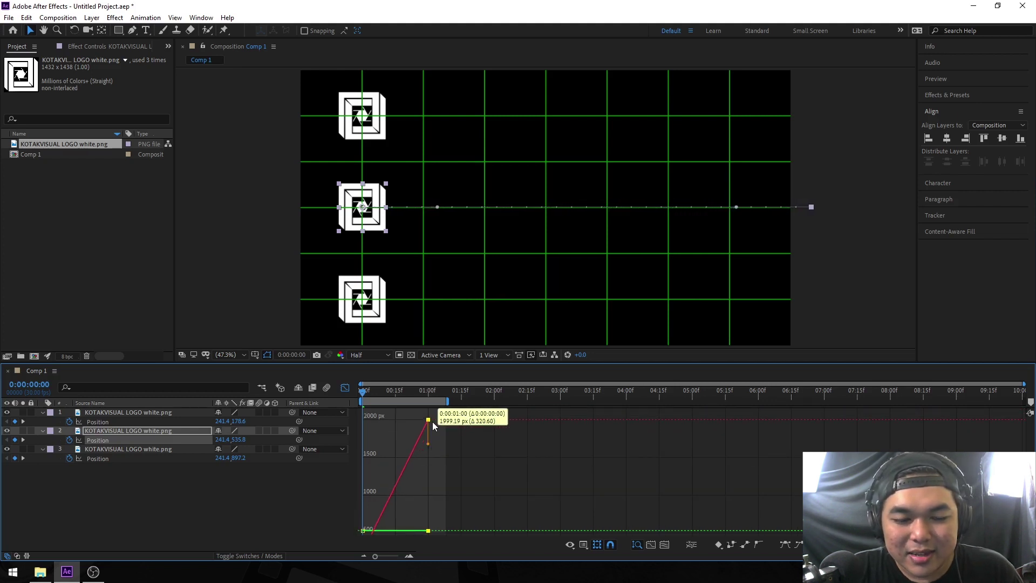
drag(432, 421, 434, 421)
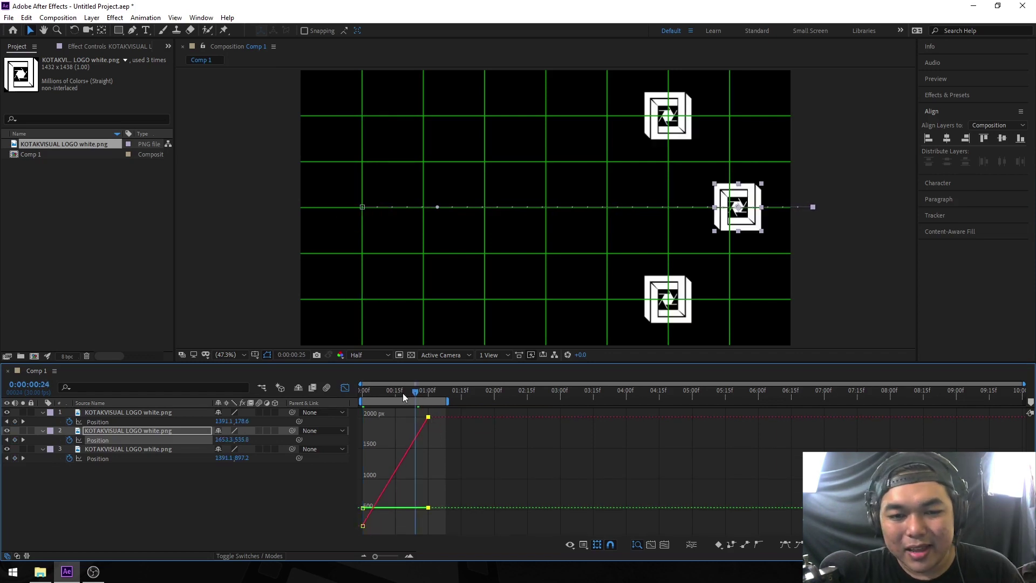
key(space)
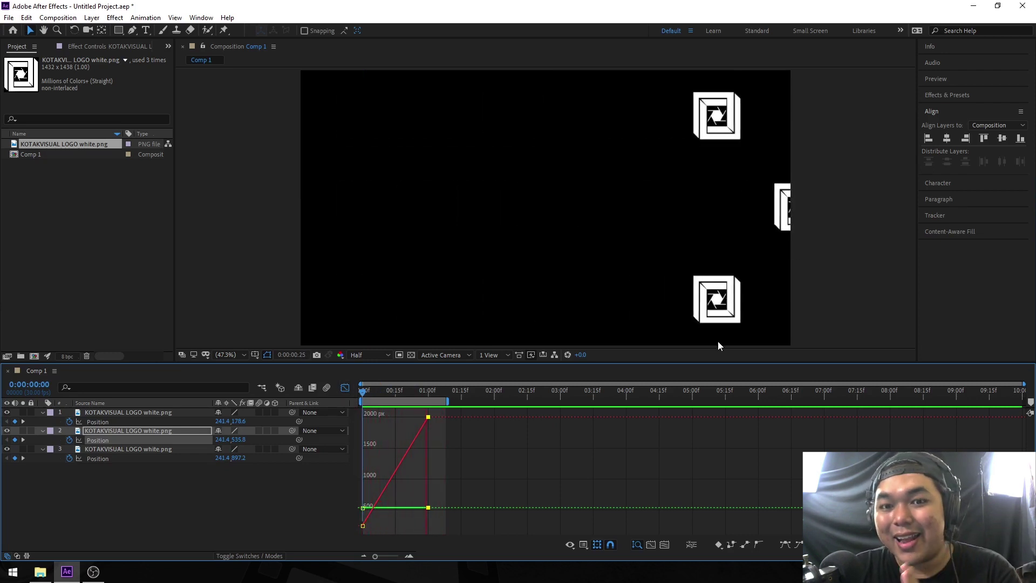
key(space)
key(Home)
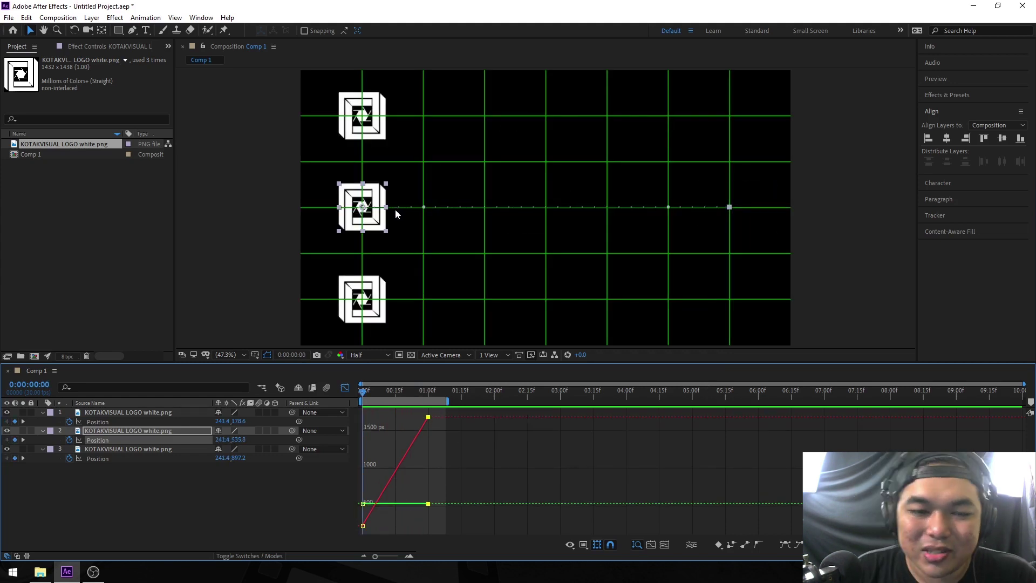
- Move the middle logo's end keyframe later, near two seconds, and preview it trailing the others
click(434, 419)
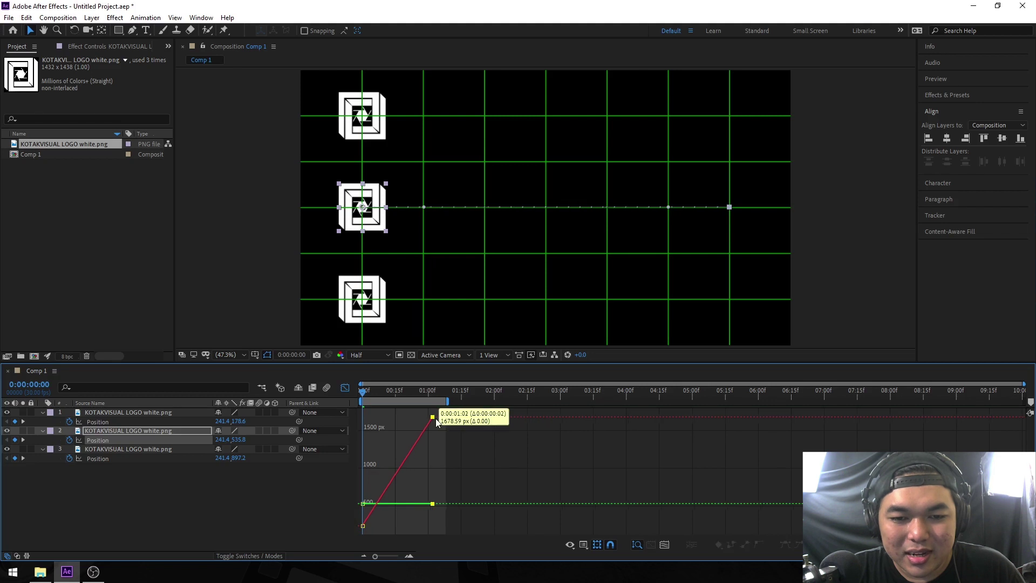
drag(430, 419, 439, 416)
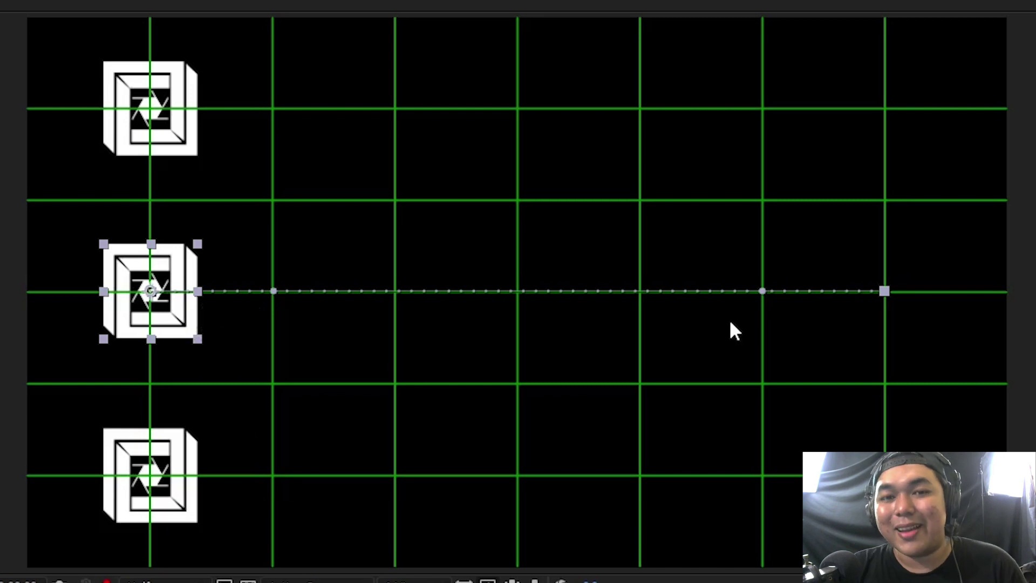
key(space)
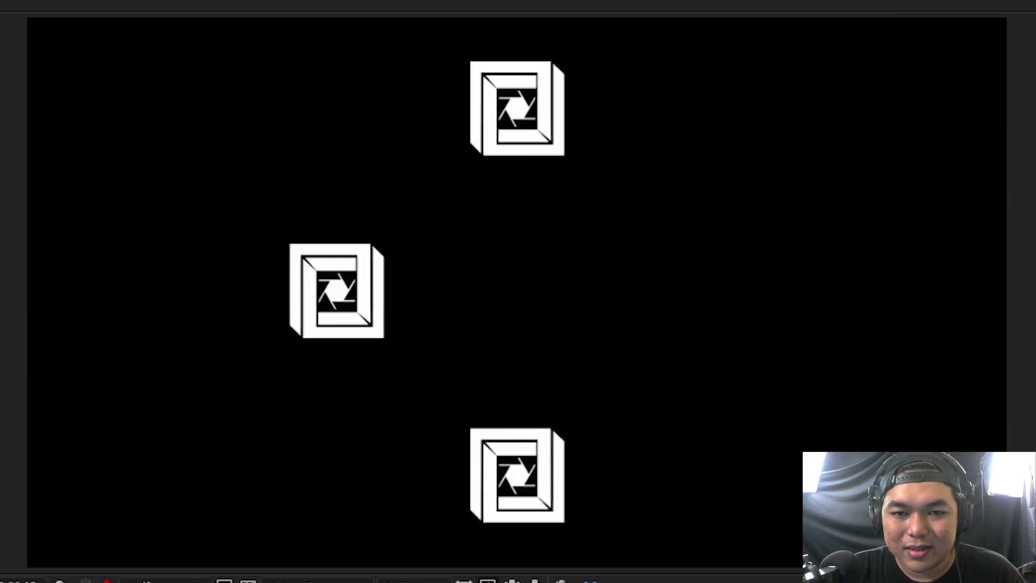
key(space)
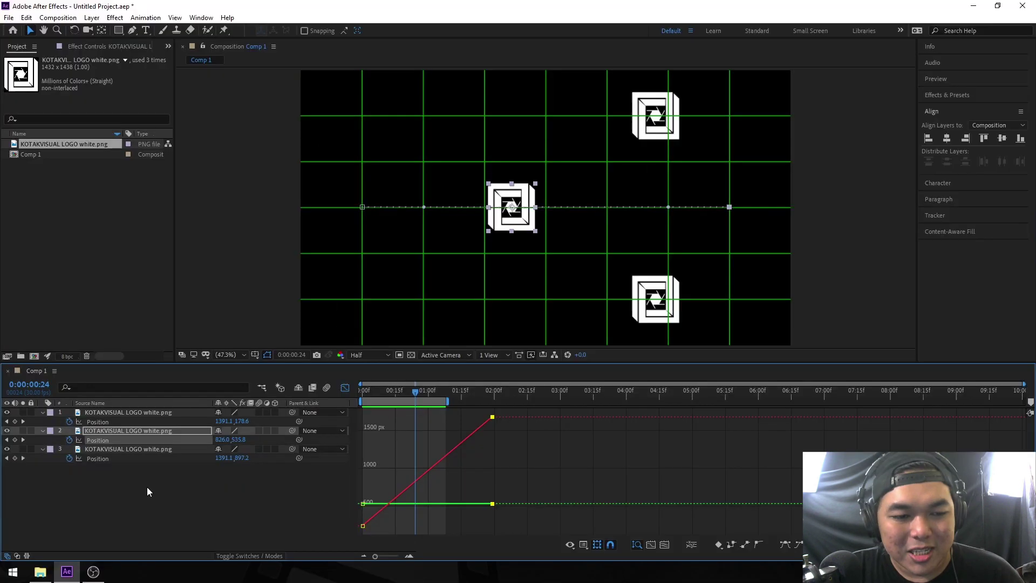
- Select the bottom logo's Position at 0:00, switch to Edit Speed Graph, and select both keyframes
click(108, 459)
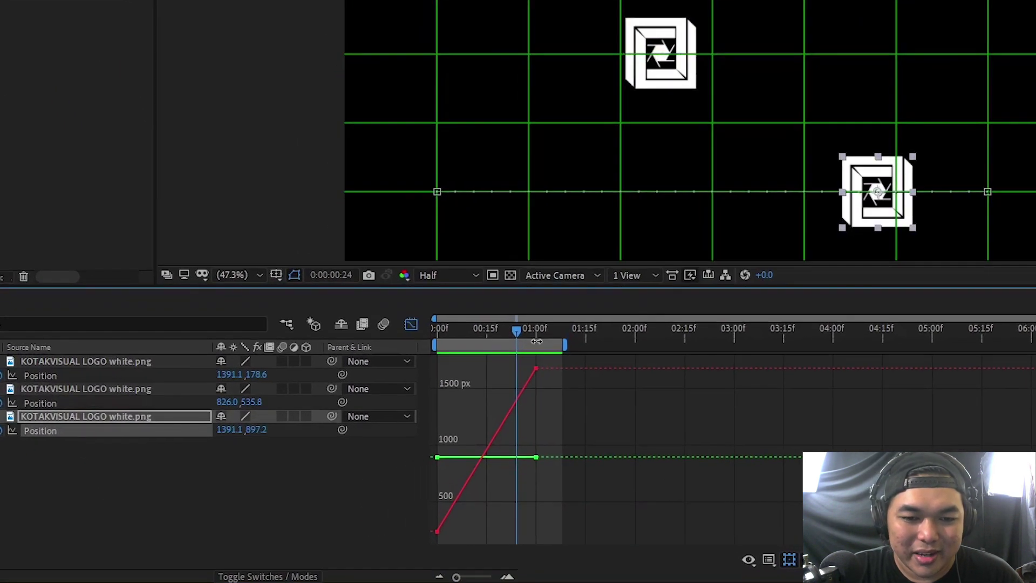
drag(520, 331, 441, 344)
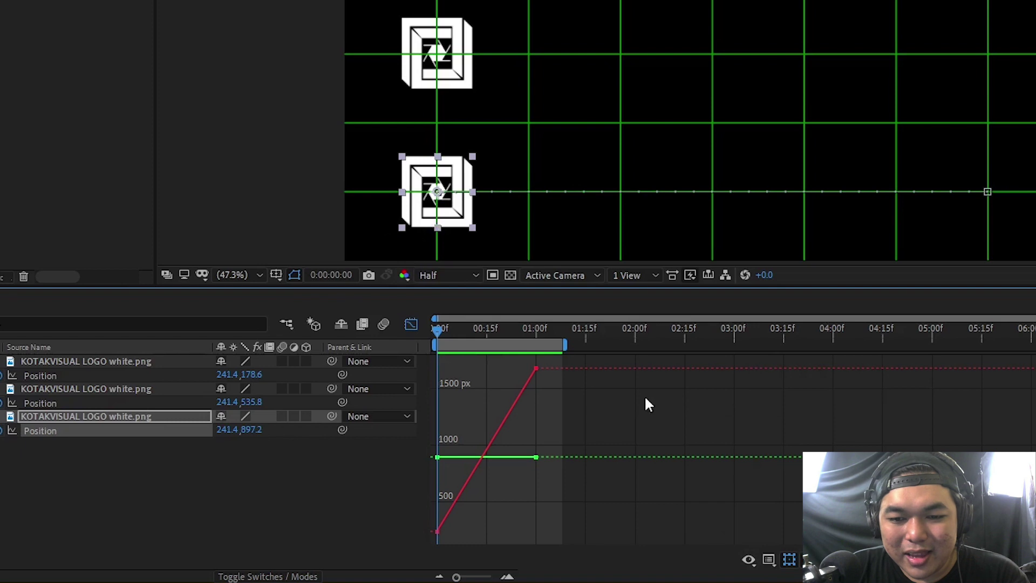
click(771, 561)
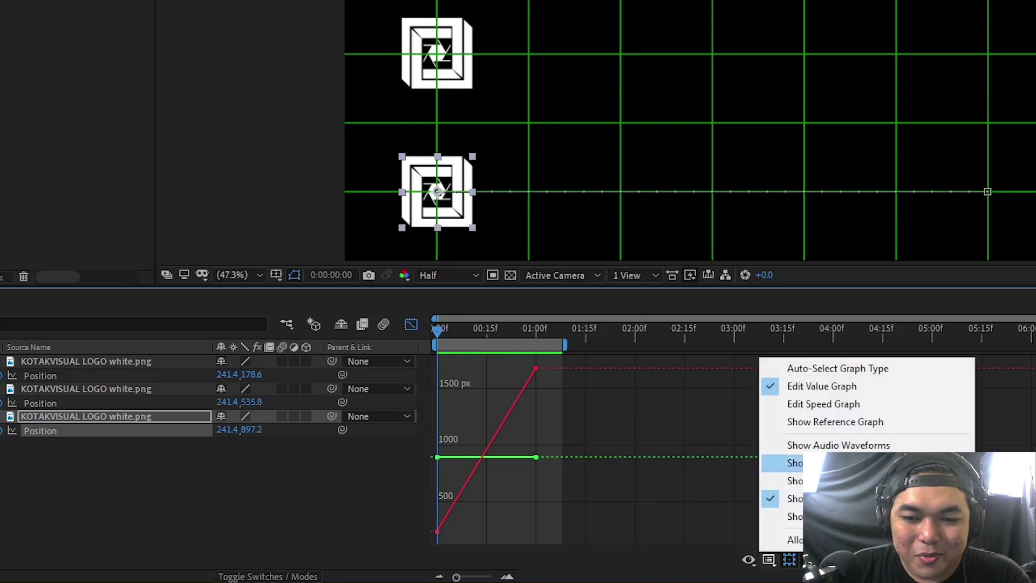
click(840, 403)
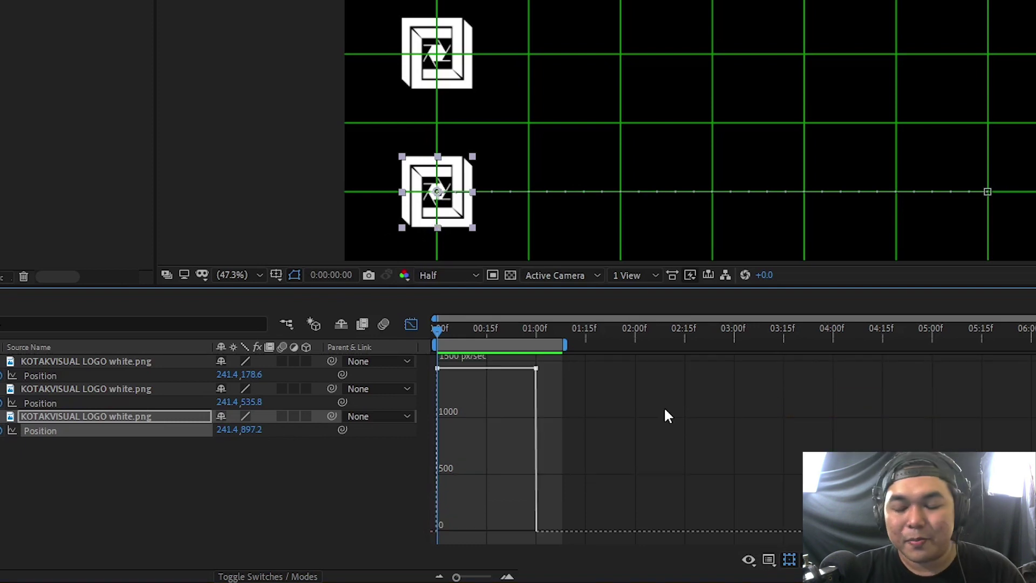
click(535, 371)
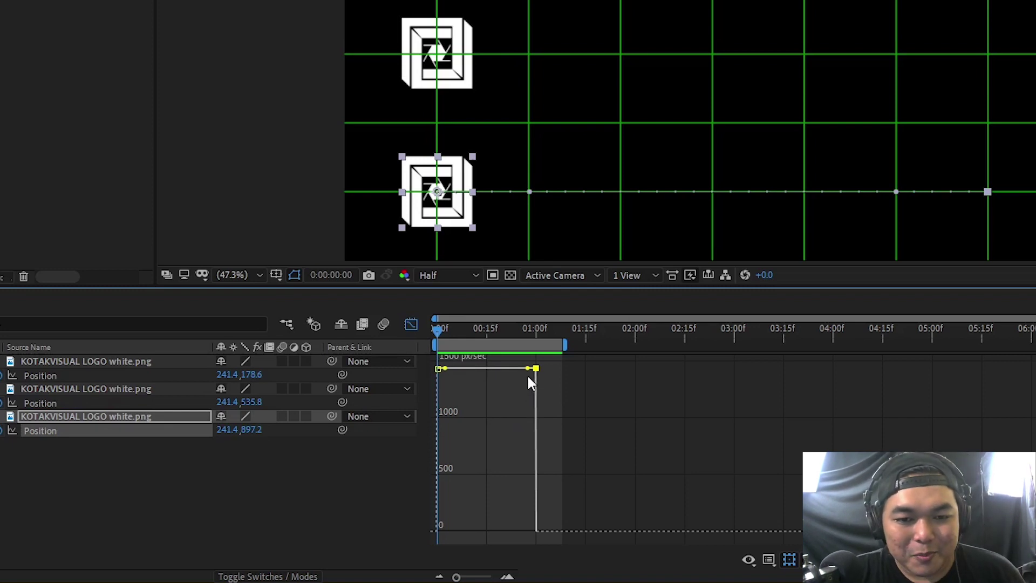
- Drop the bottom logo's starting speed to zero and preview the eased slide
drag(438, 371, 421, 525)
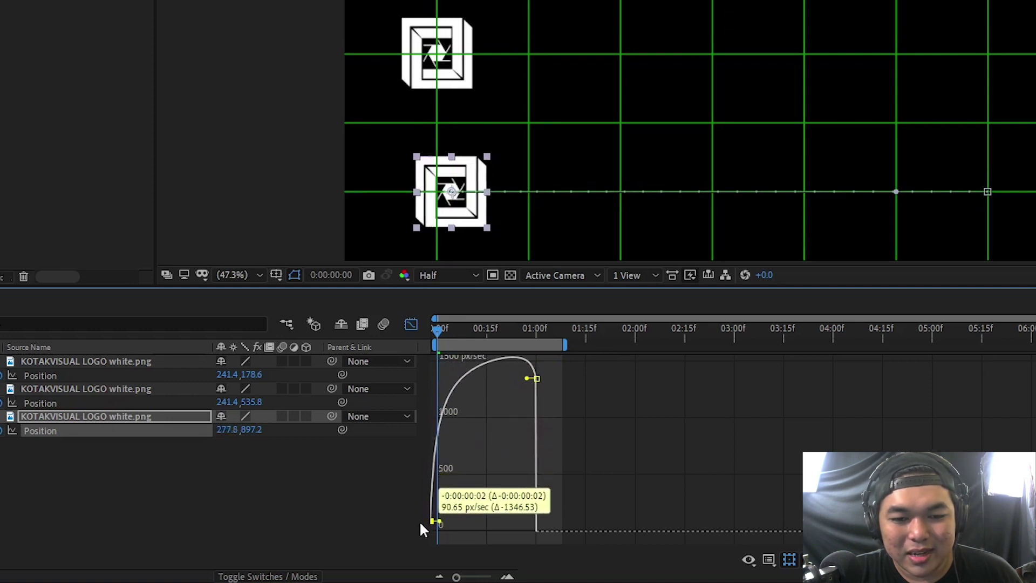
click(486, 332)
key(space)
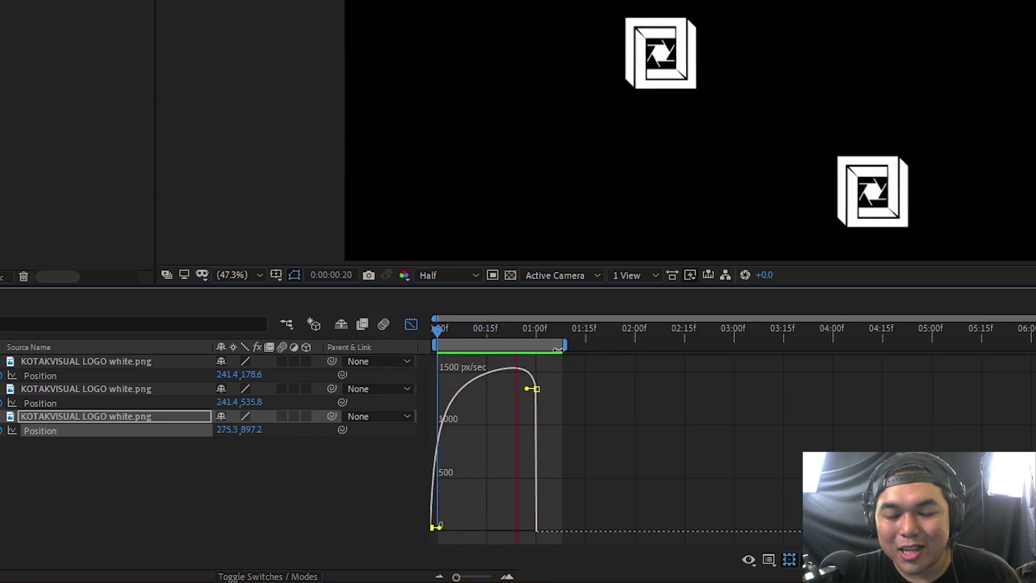
key(space)
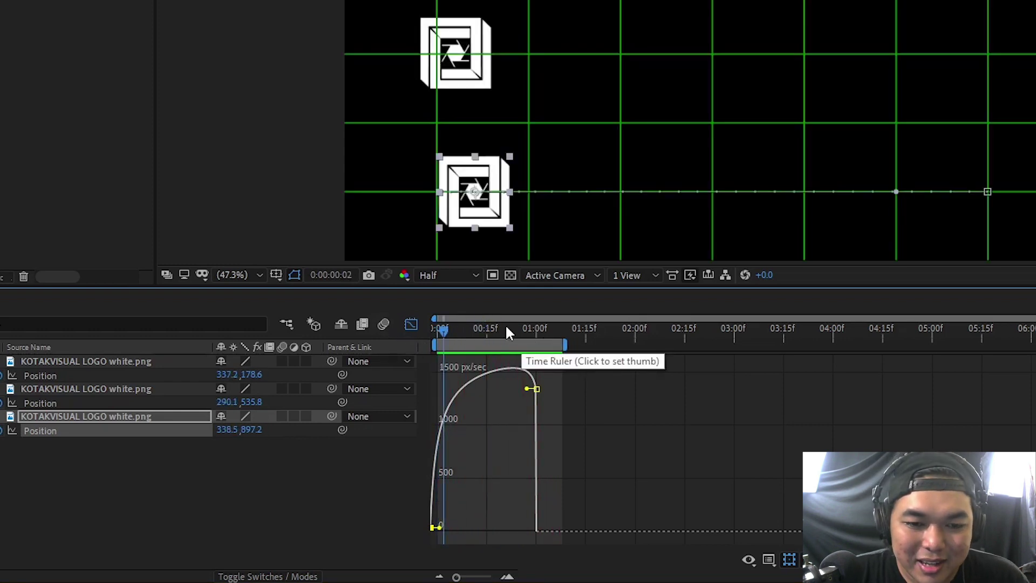
drag(487, 328, 422, 334)
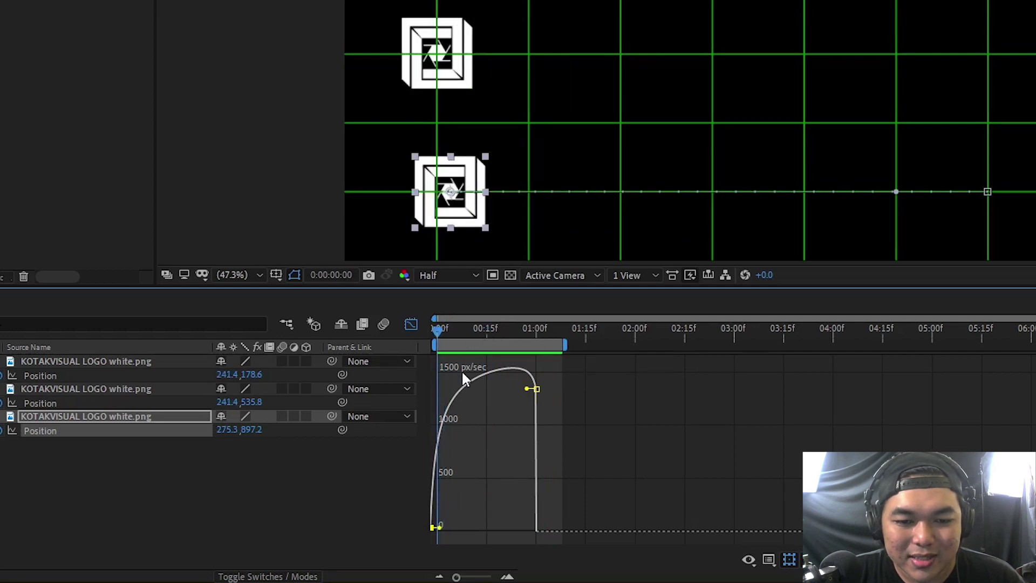
- Set the first keyframe to 0:00 at 0 px/sec and lower the speed handle into an arch
mouse_move(434, 529)
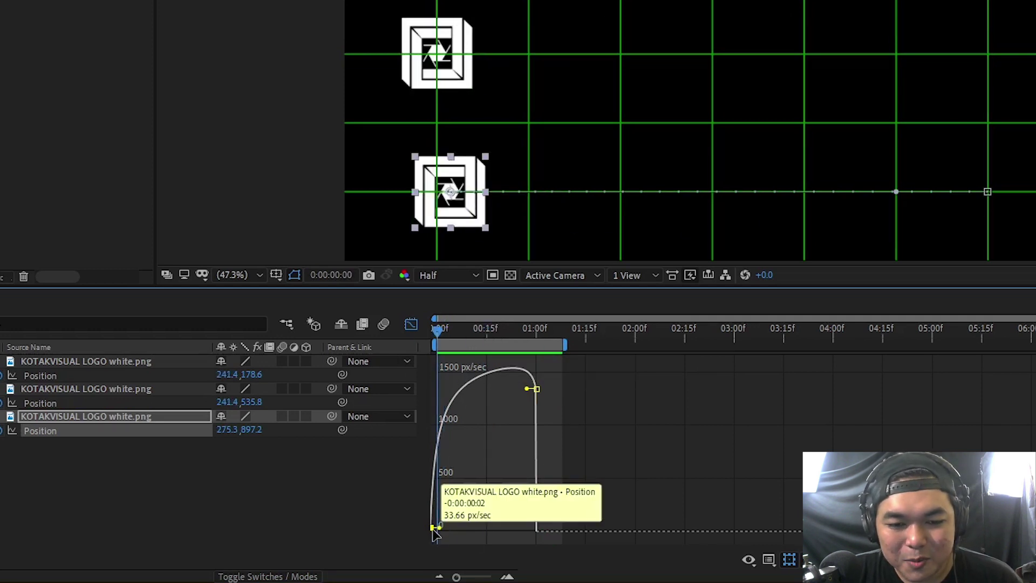
drag(433, 529, 446, 540)
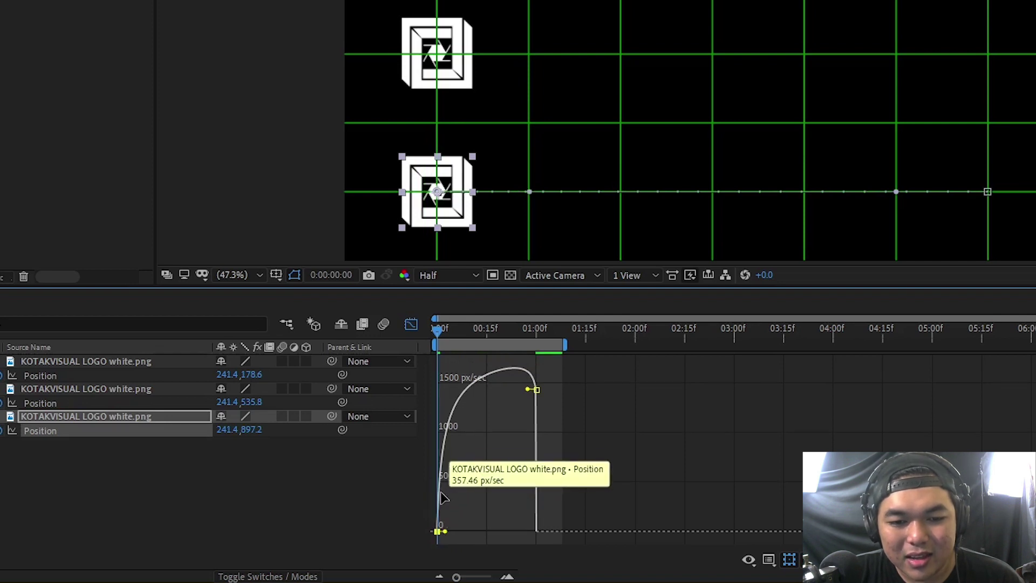
mouse_move(536, 397)
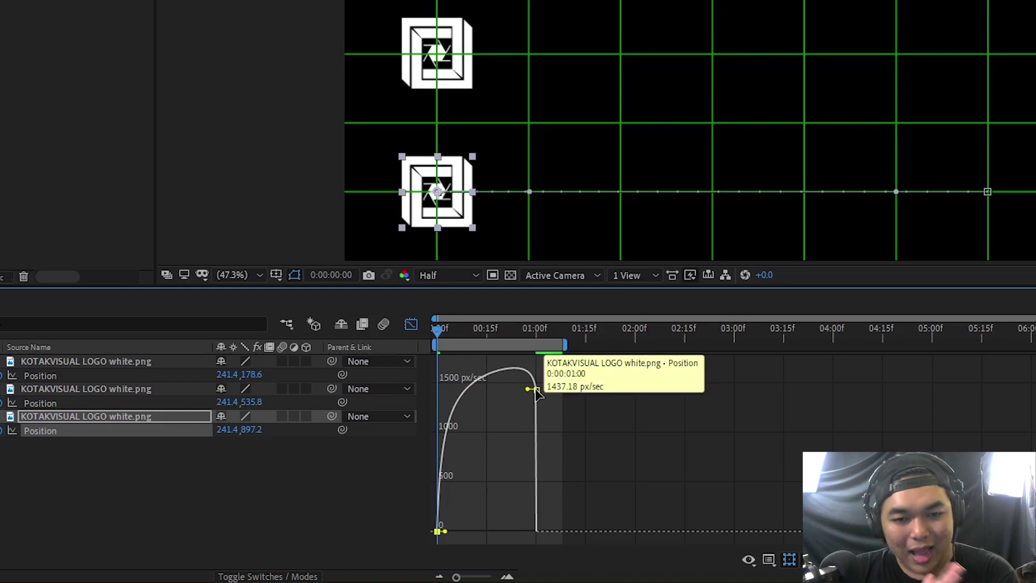
drag(536, 393, 535, 531)
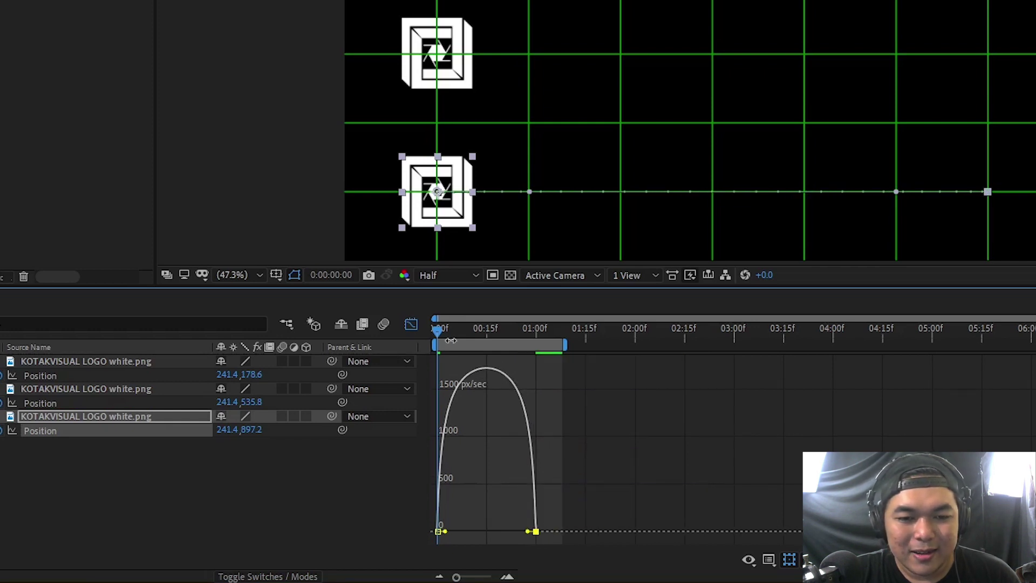
mouse_move(439, 334)
mouse_down()
mouse_move(538, 348)
mouse_move(399, 347)
mouse_up()
key(space)
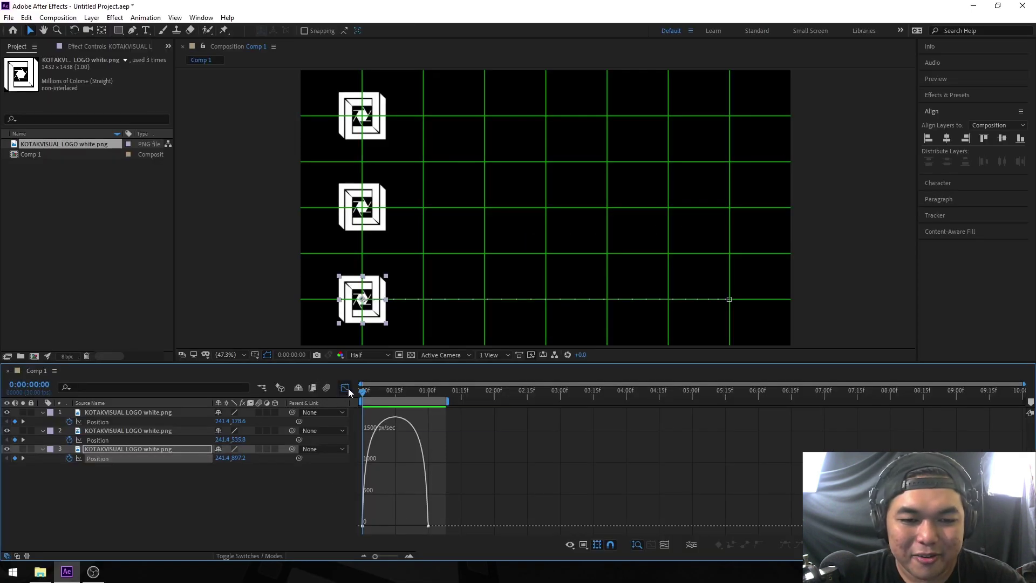
- Stretch the first keyframe's influence to 100% so speed spikes late near 5800 px/sec, then preview
click(345, 387)
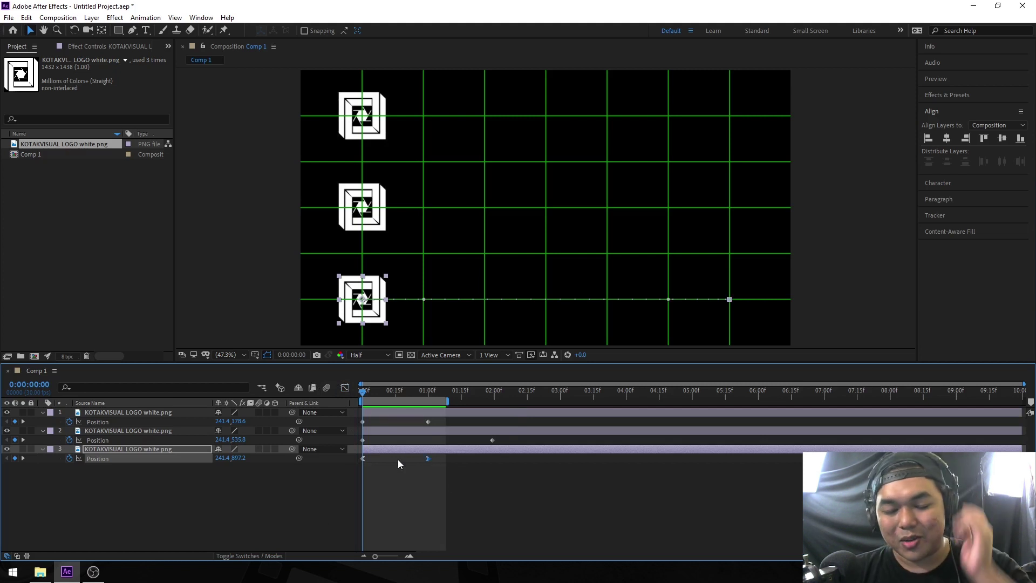
click(341, 391)
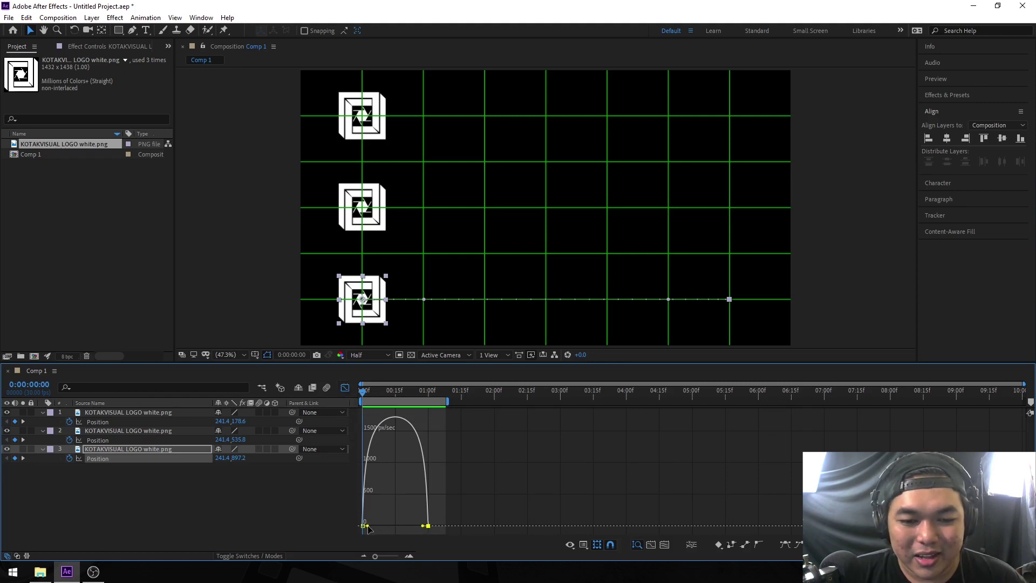
drag(368, 526, 393, 526)
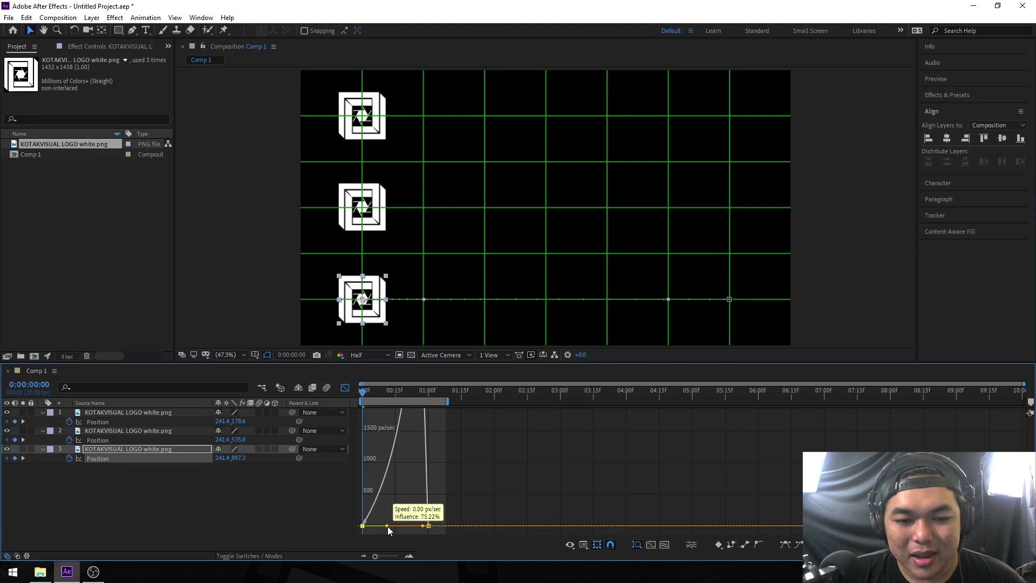
drag(392, 526, 412, 526)
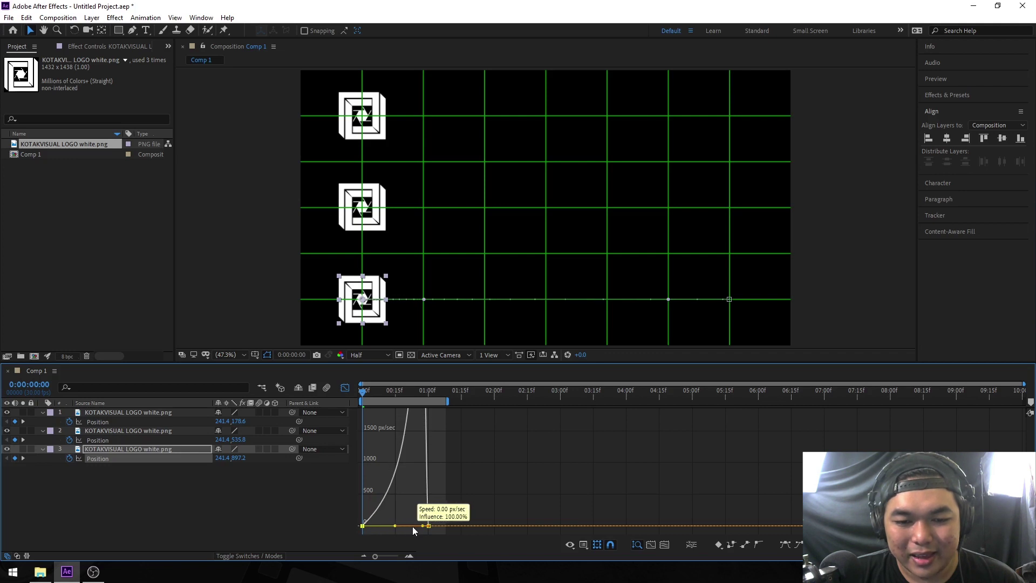
key(space)
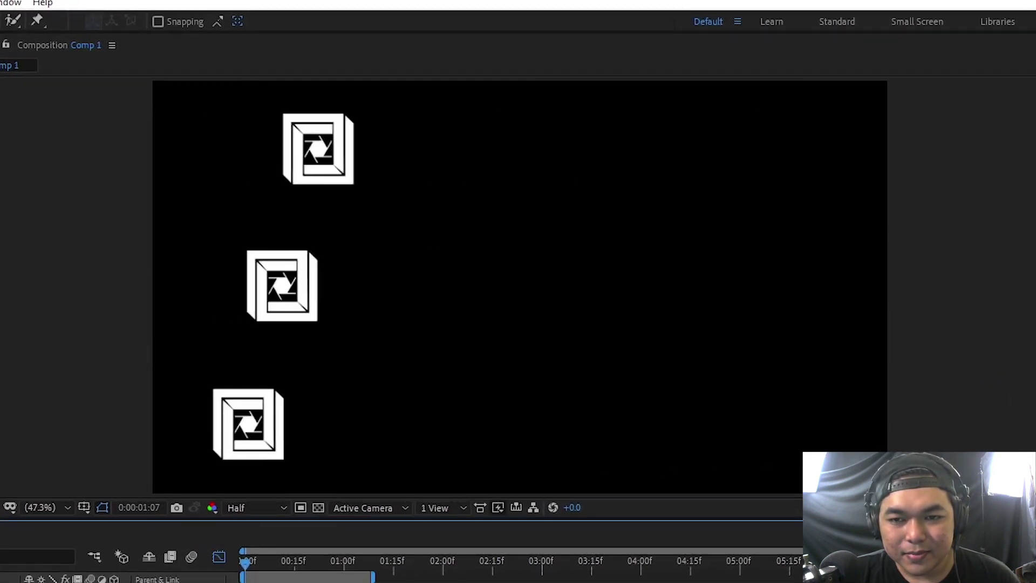
key(space)
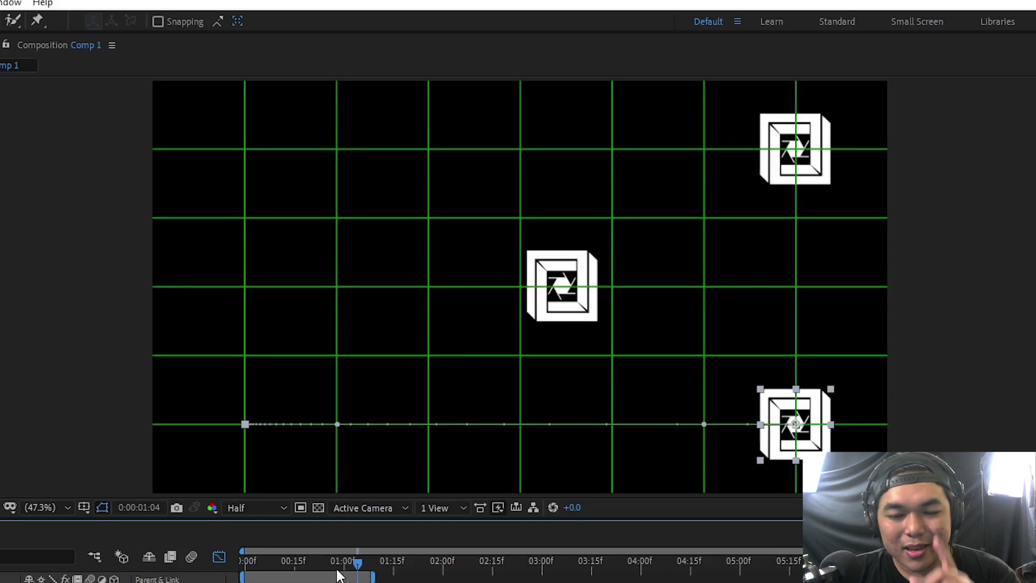
drag(338, 576, 344, 576)
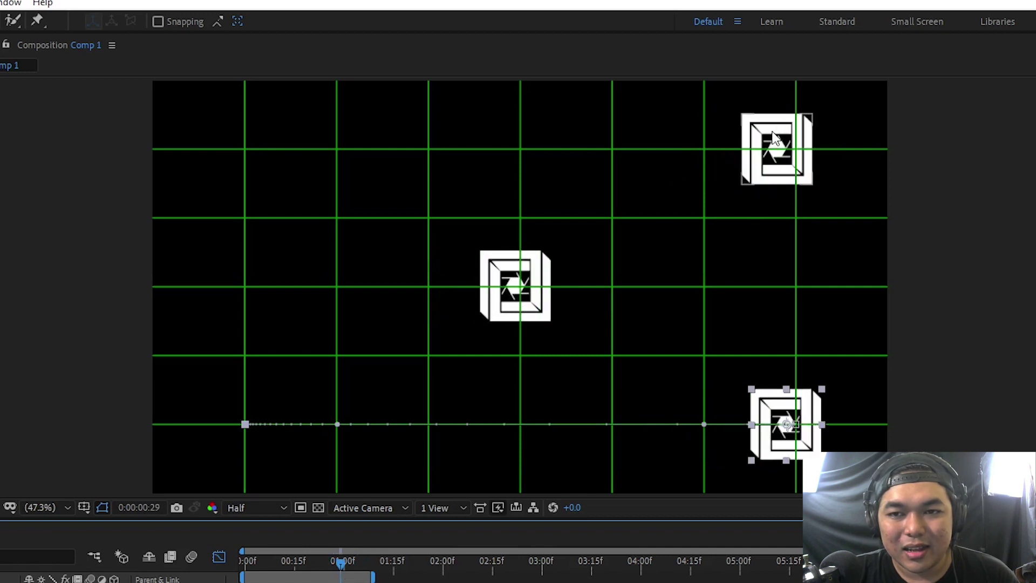
mouse_move(341, 571)
mouse_down()
mouse_move(350, 564)
mouse_move(270, 555)
mouse_up()
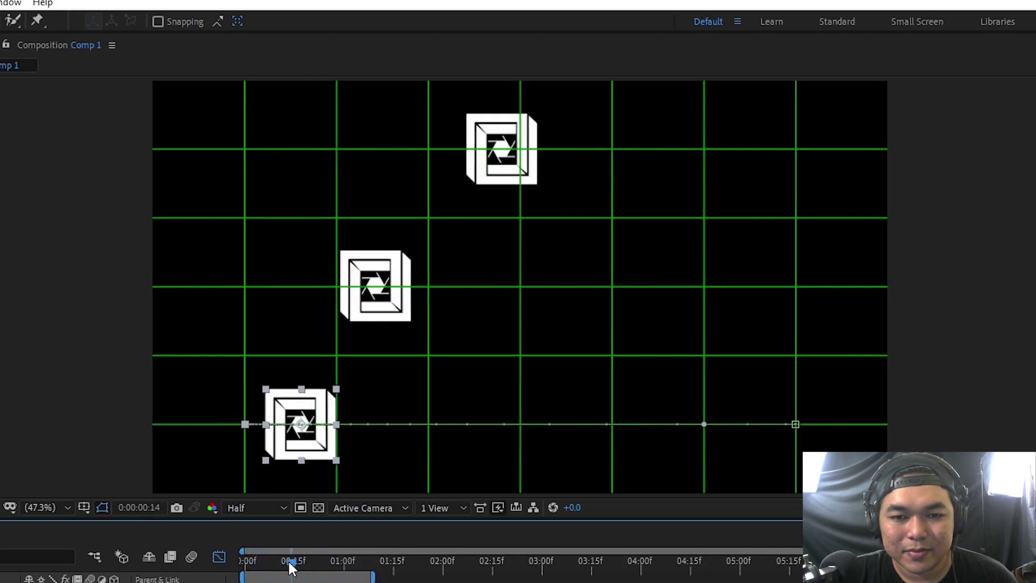
drag(269, 555, 255, 561)
key(ctrl+apostrophe)
key(space)
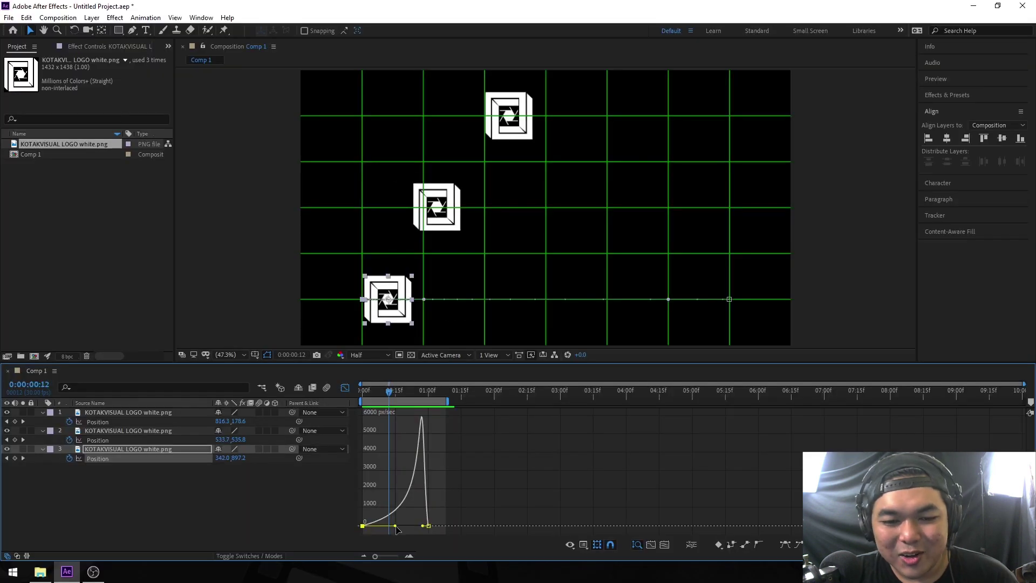
- Stretch the bottom logo's end keyframe ease influence to 100% and return the playhead to 0
drag(396, 526, 365, 527)
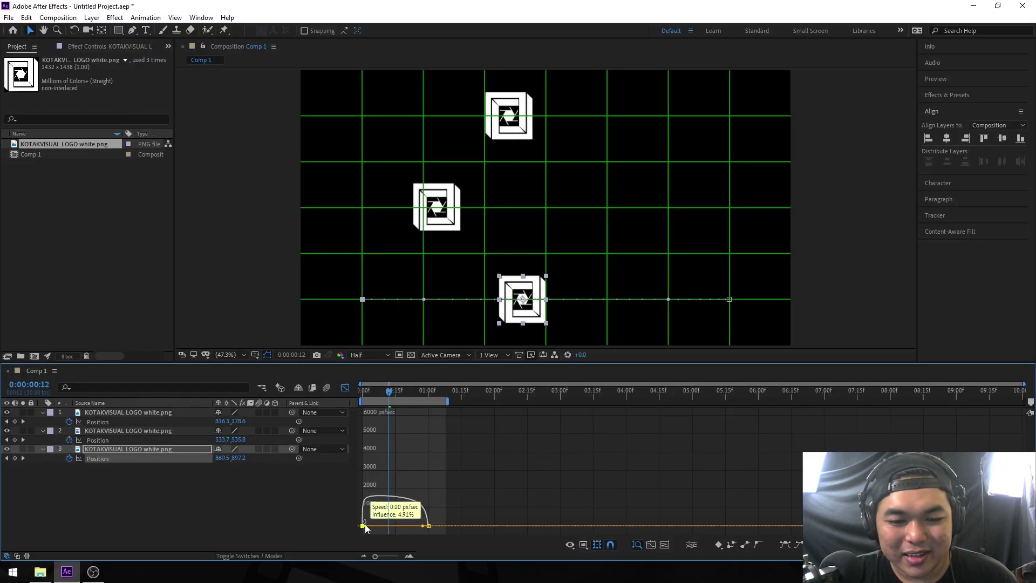
drag(426, 525, 366, 526)
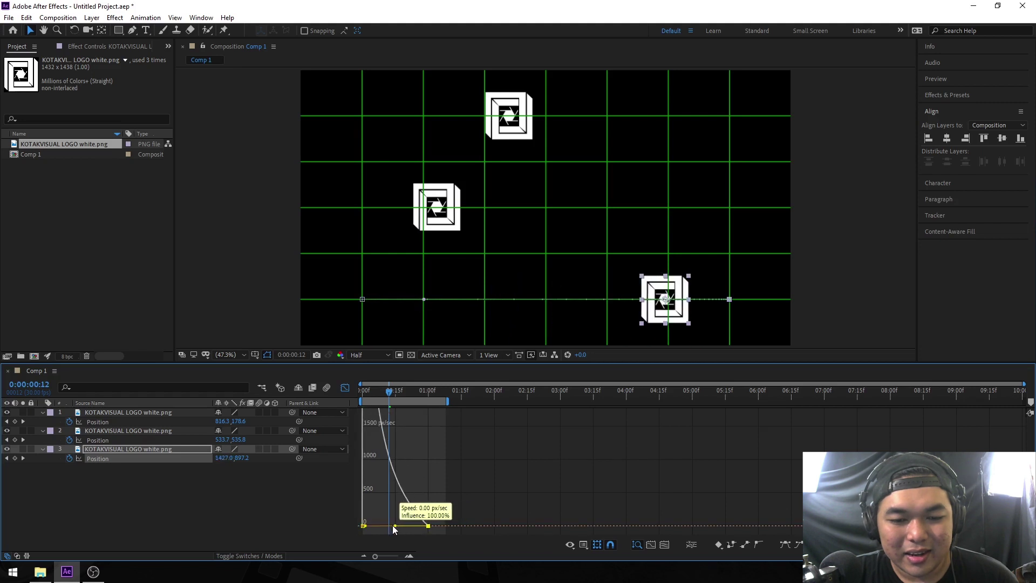
drag(387, 398, 322, 403)
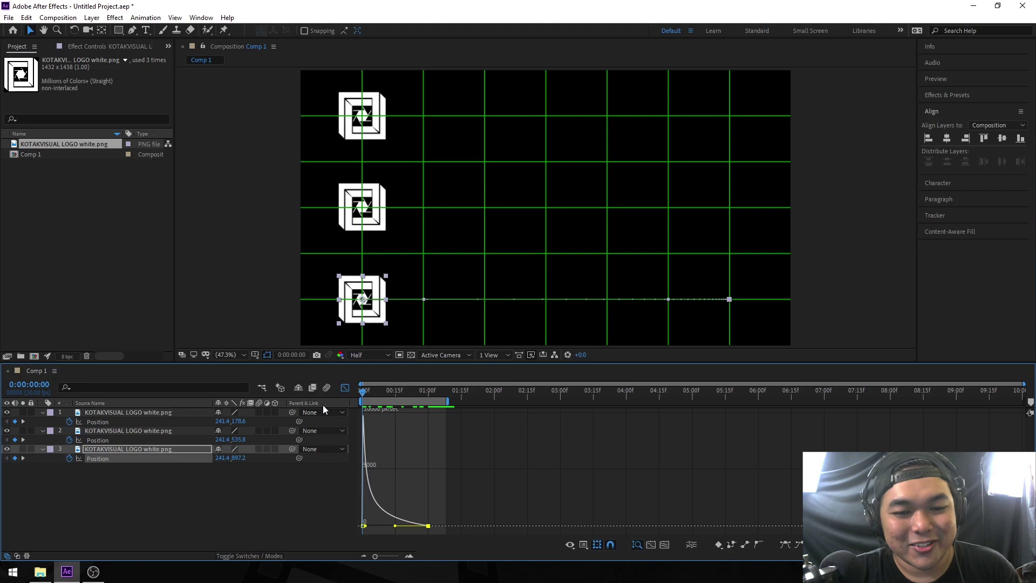
key(space)
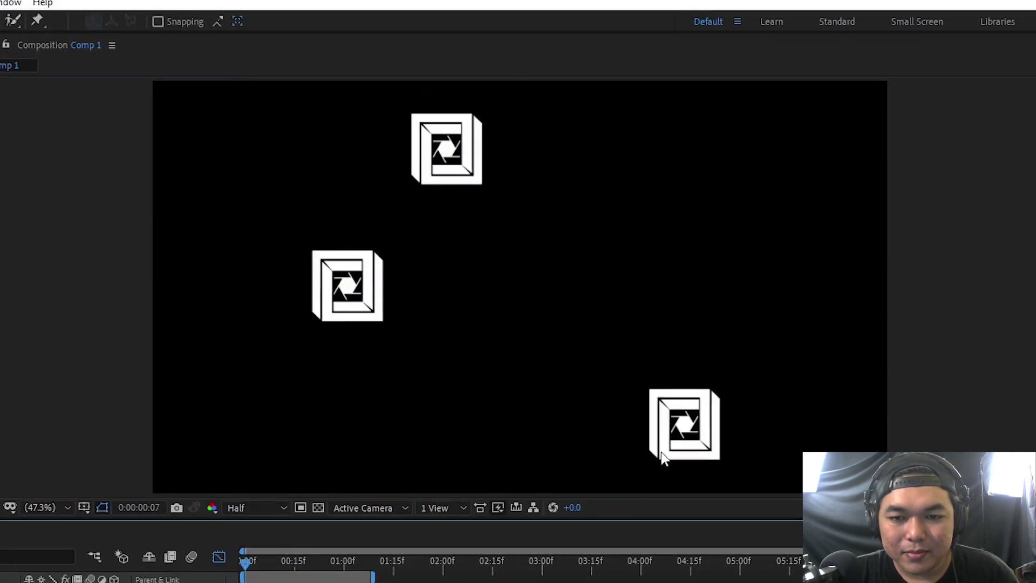
key(space)
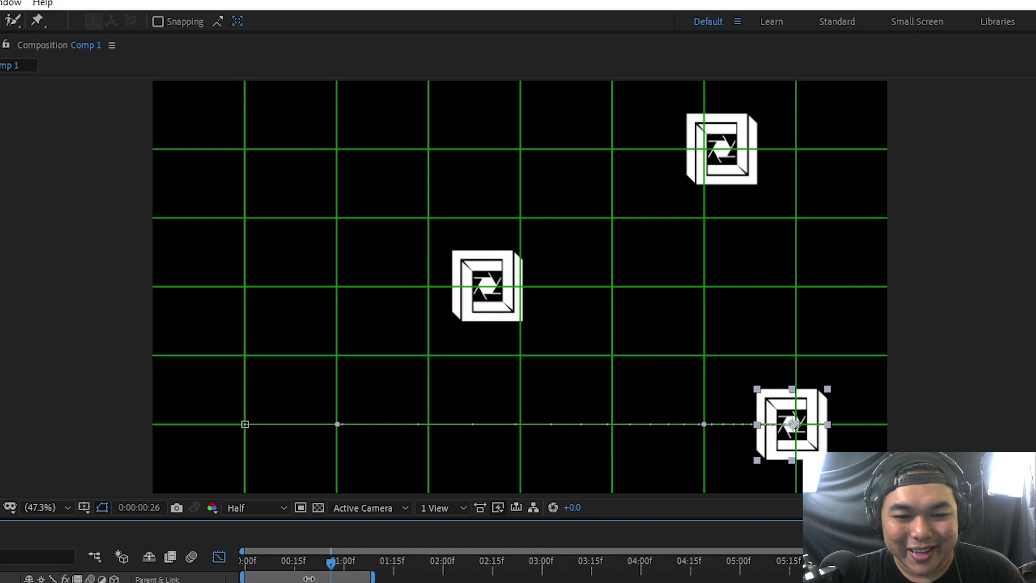
key(Home)
key(space)
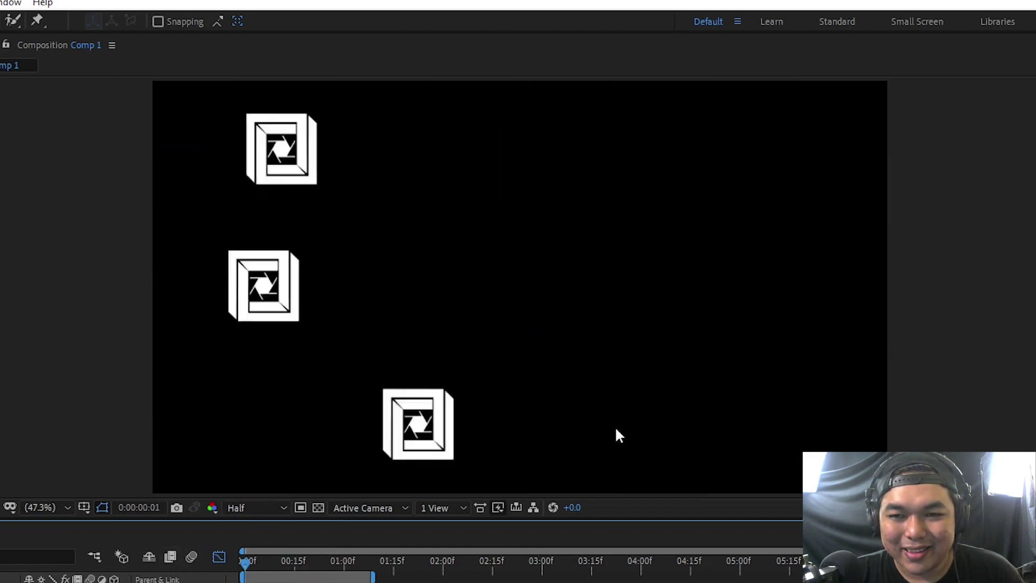
key(space)
key(Home)
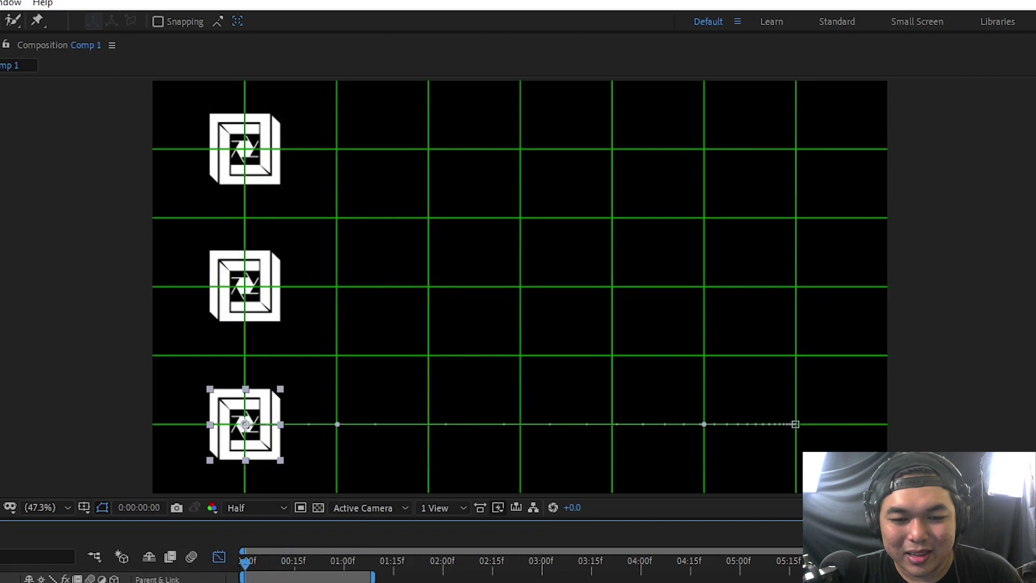
- Raise the end keyframe's speed so both ends surge, preview it, then clear layer 3's Position keyframes
drag(276, 482, 287, 447)
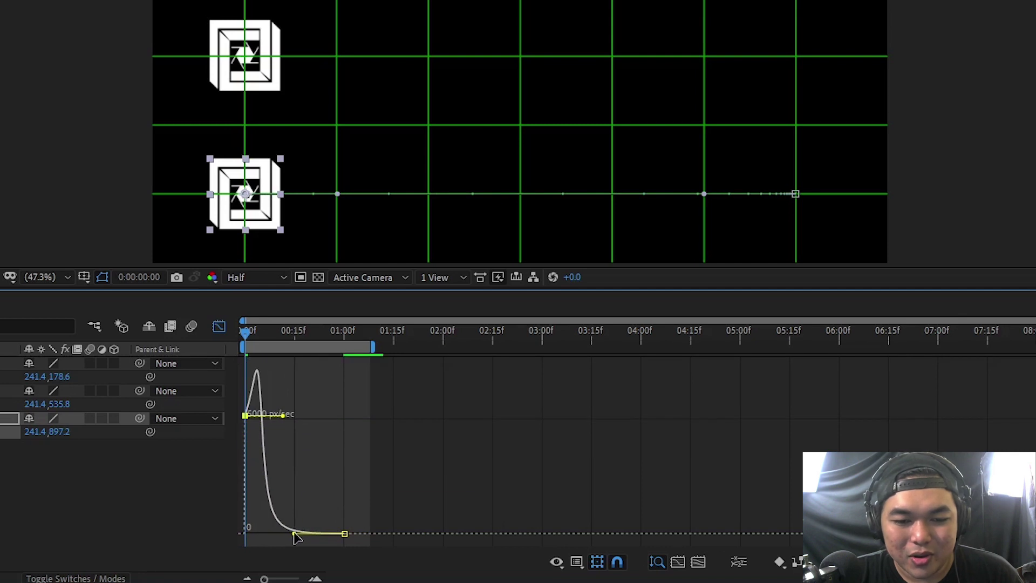
drag(298, 530, 336, 438)
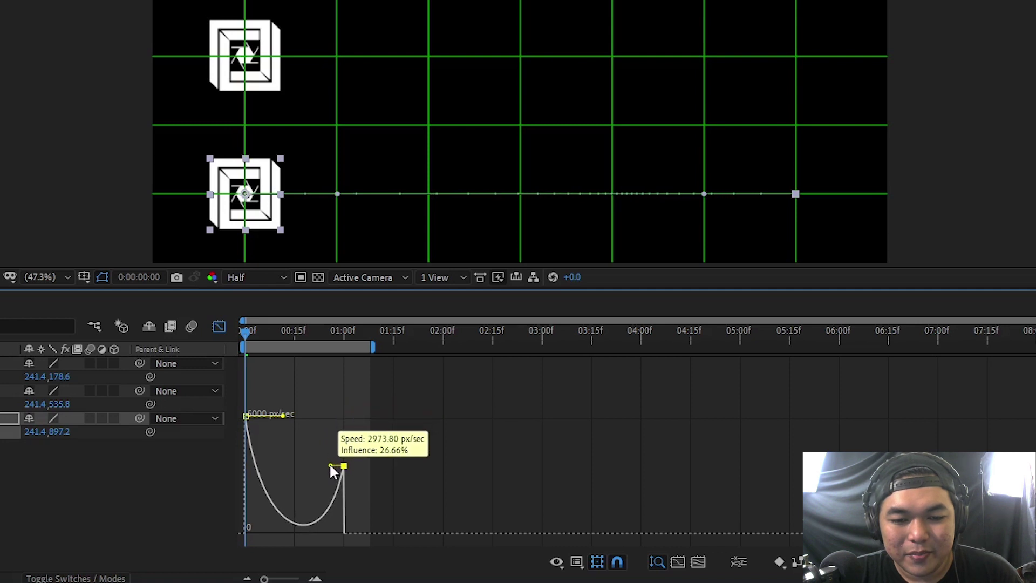
drag(335, 432, 330, 461)
key(space)
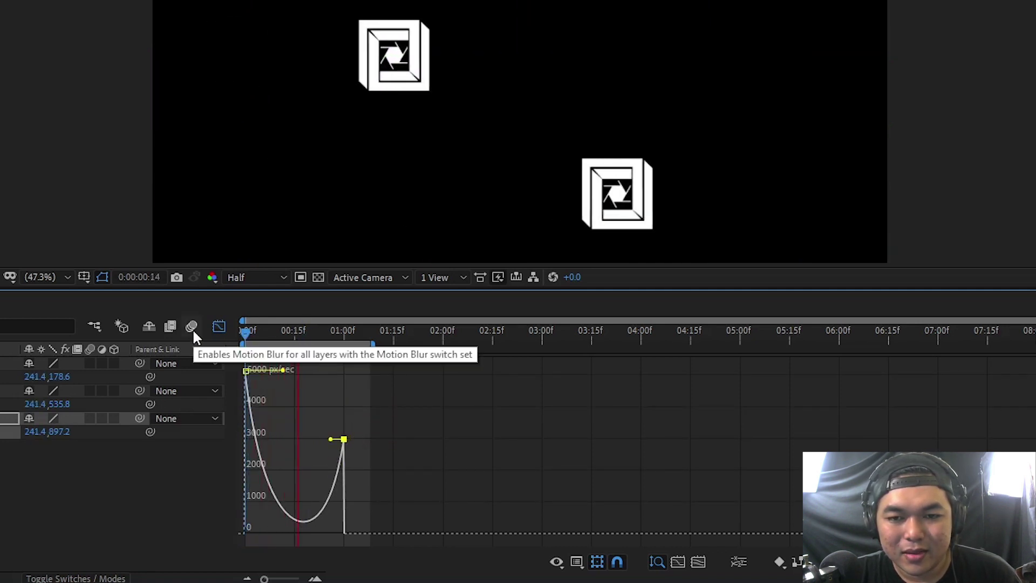
key(space)
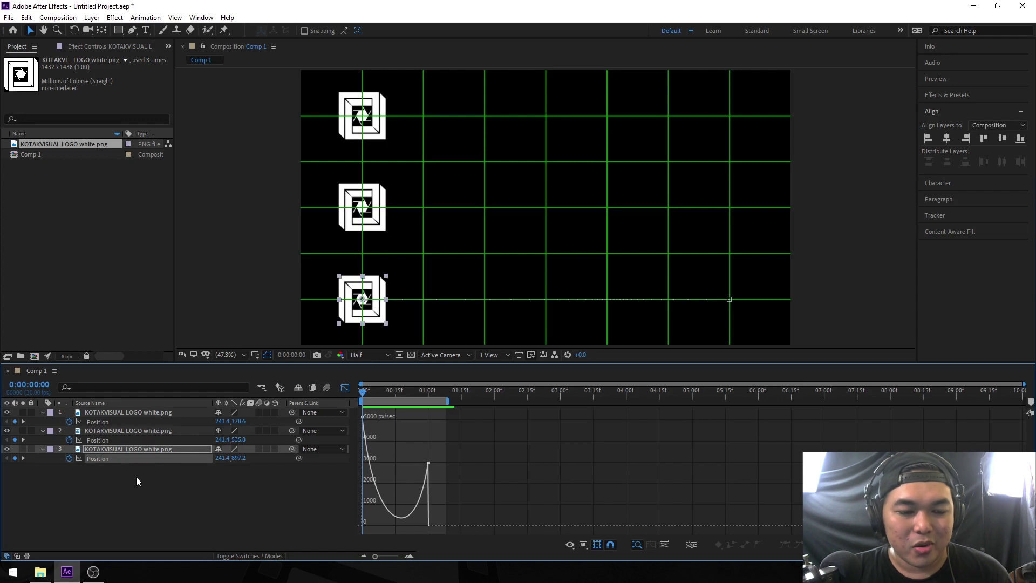
click(69, 459)
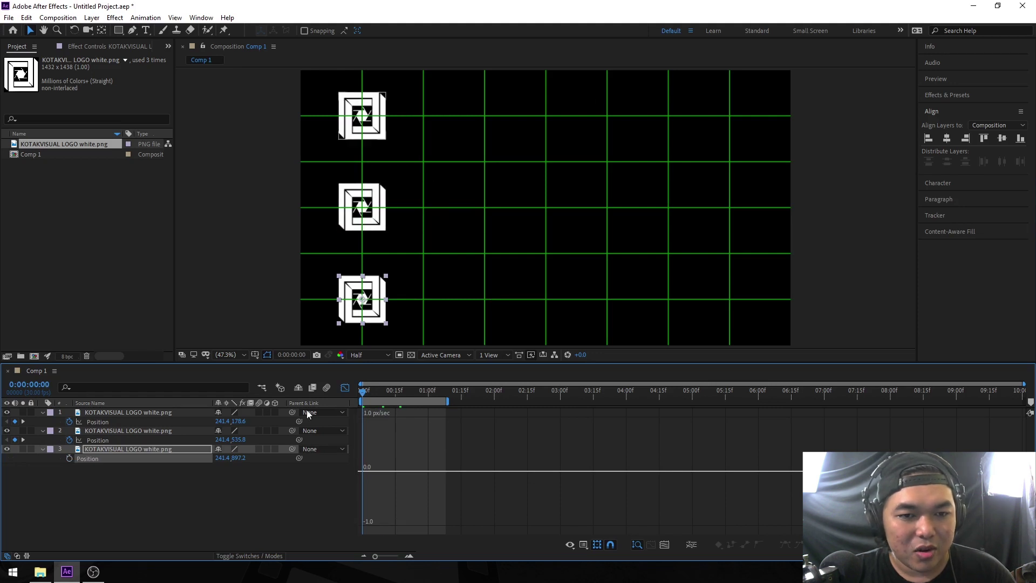
- Delete the extra logo layers, leaving a single white logo in Comp 1
drag(368, 206, 729, 206)
drag(367, 115, 734, 114)
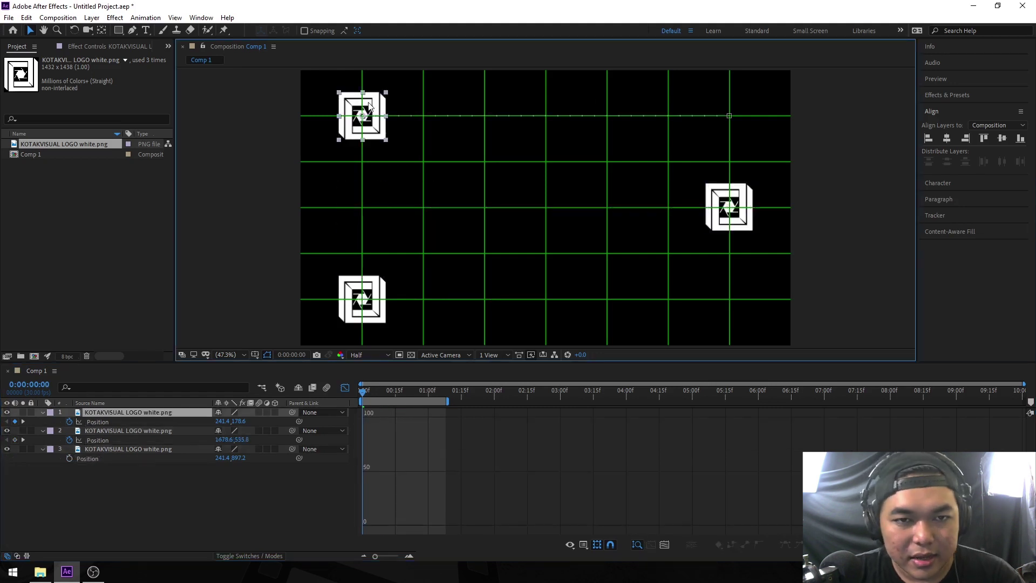
shift+click(128, 430)
key(Delete)
- Centre the logo horizontally and vertically at 960, 540 and scale it up proportionally
click(946, 138)
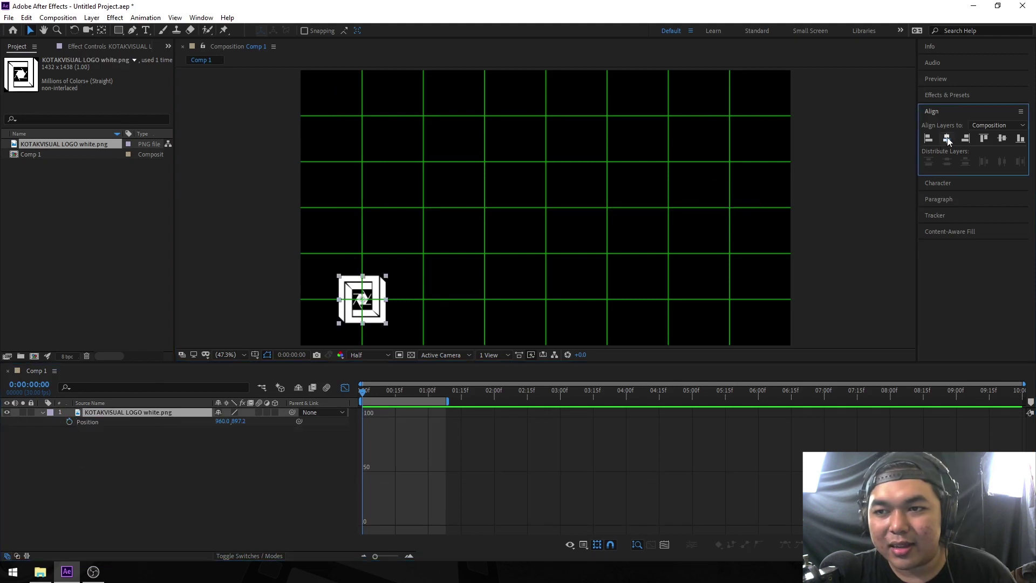
click(1001, 138)
mouse_move(570, 239)
mouse_down()
mouse_move(634, 288)
mouse_move(637, 275)
mouse_up()
- Keyframe the logo's Rotation at 0° at 0:00 and 355° at 1:00
click(128, 419)
key(r)
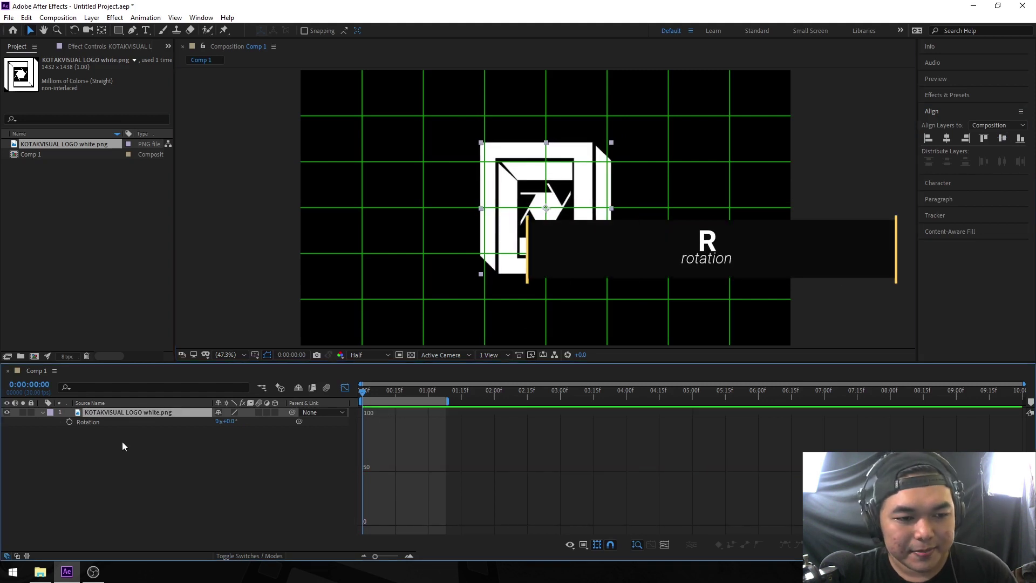
click(122, 441)
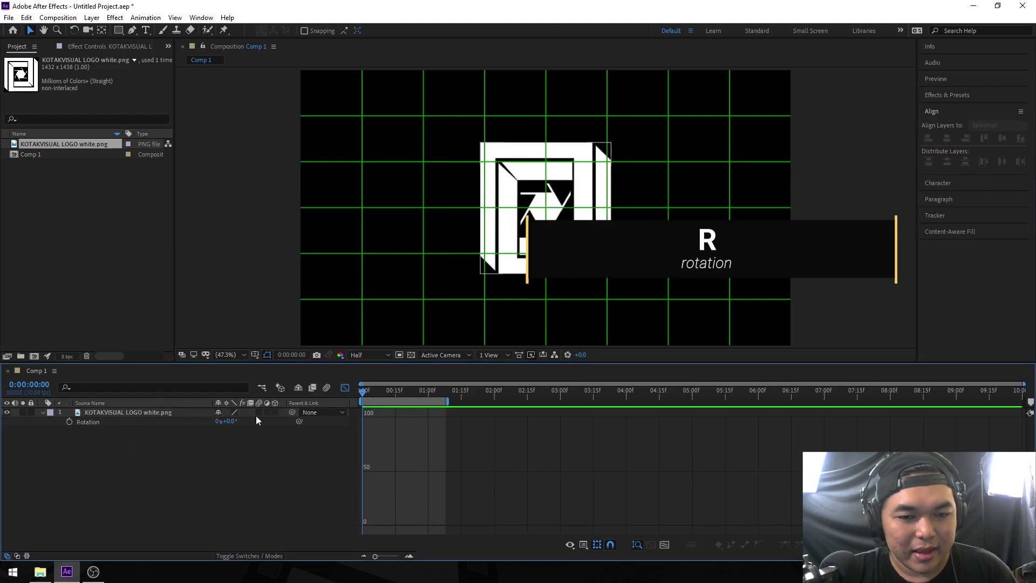
click(69, 422)
text(360)
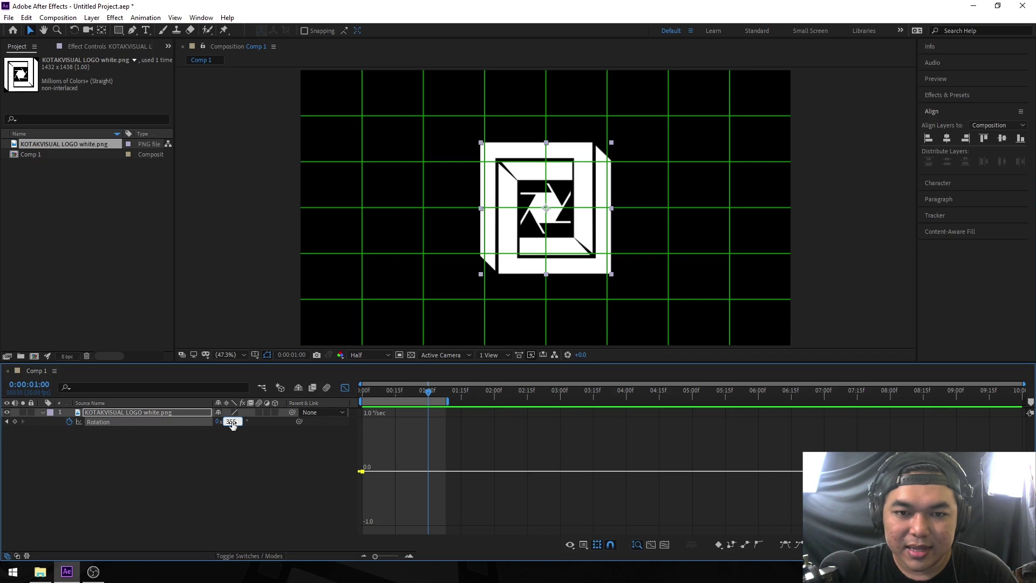
key(Return)
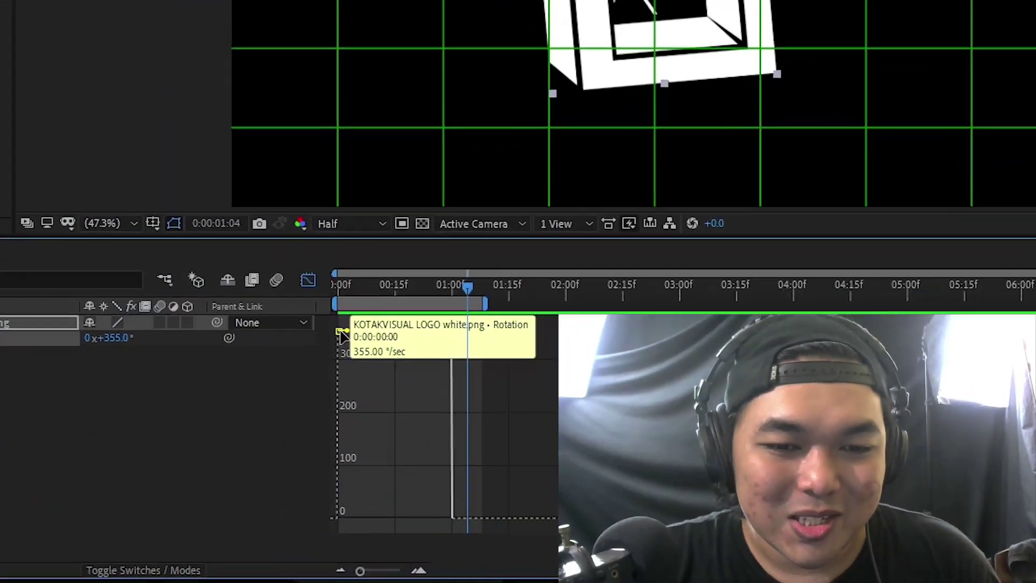
- Set the first rotation keyframe's speed to about -200 °/sec, lower the second, and return to 0:00
mouse_move(339, 330)
mouse_down()
mouse_move(348, 496)
mouse_move(335, 446)
mouse_up()
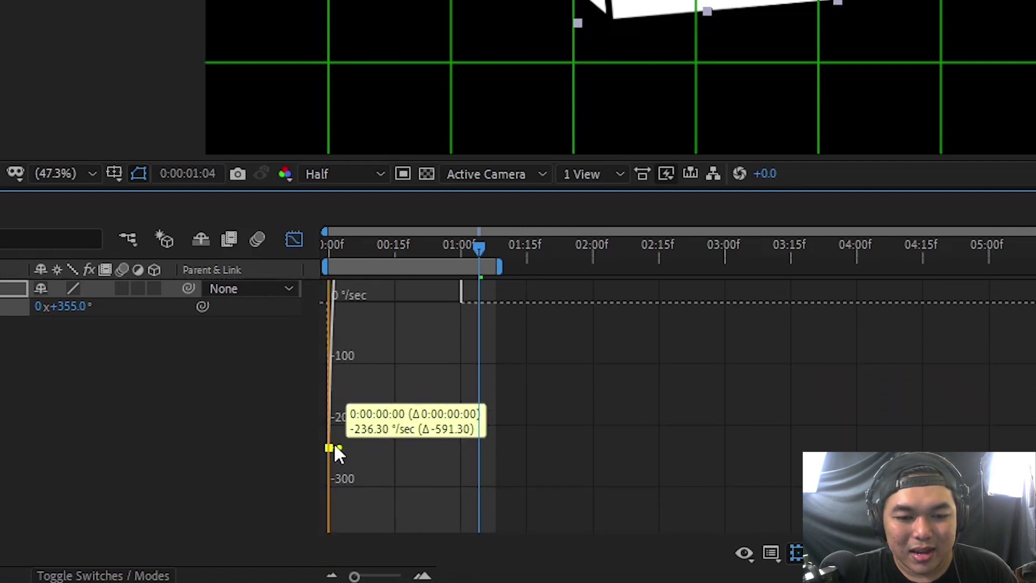
drag(335, 447, 330, 423)
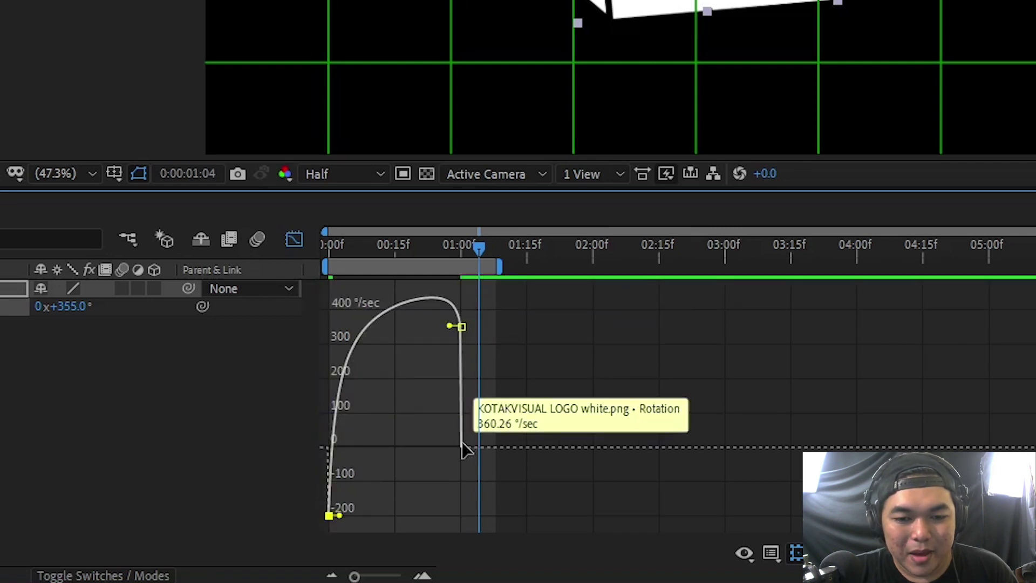
drag(461, 327, 462, 483)
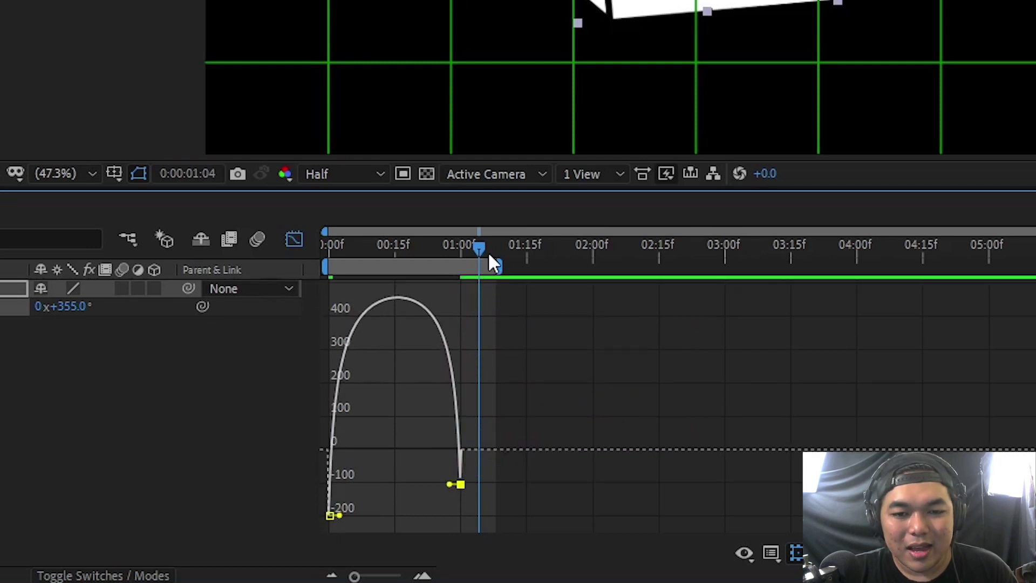
drag(487, 251, 312, 257)
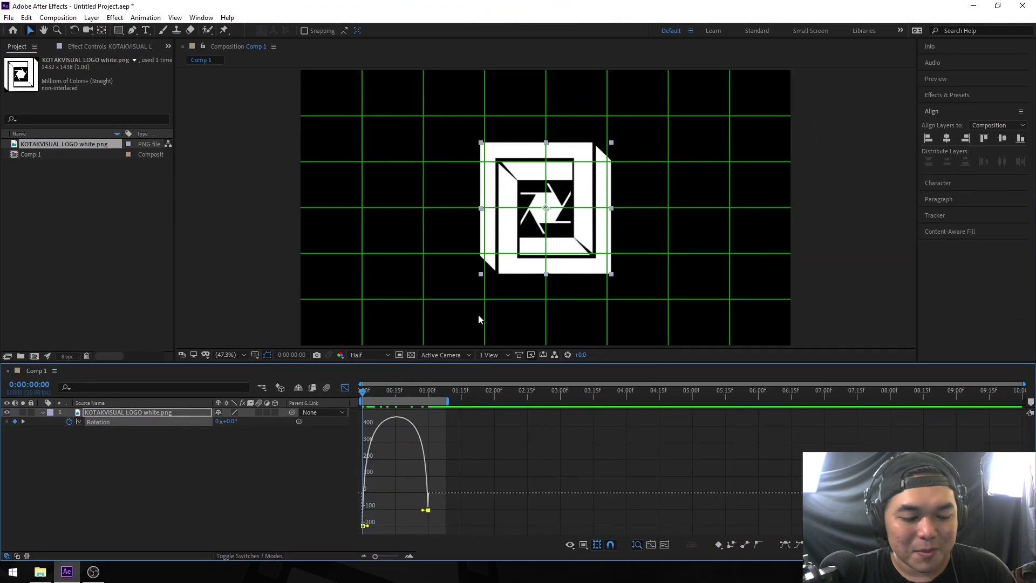
- Lower the first rotation keyframe's starting speed further and preview the spin
key(space)
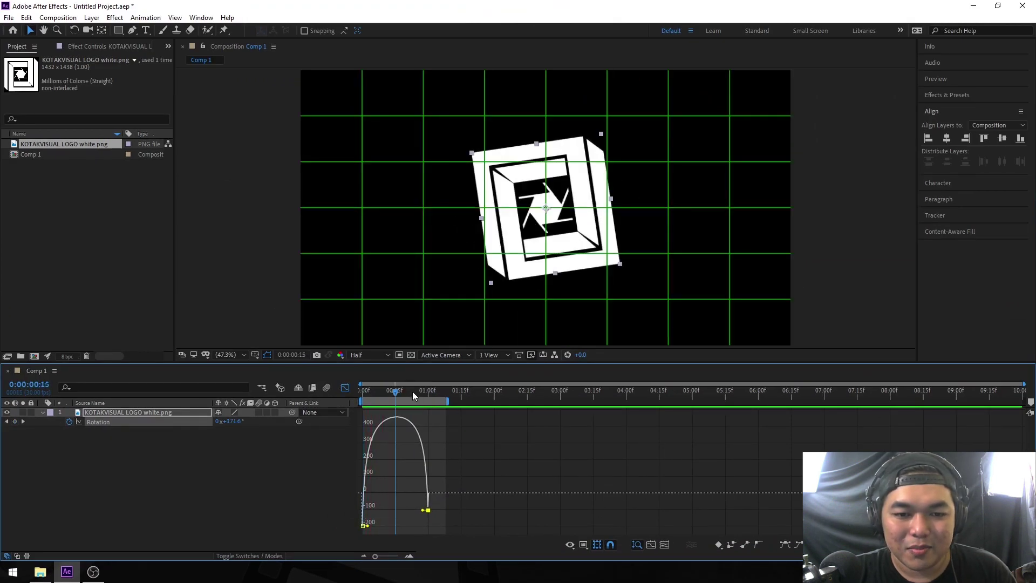
drag(412, 391, 358, 391)
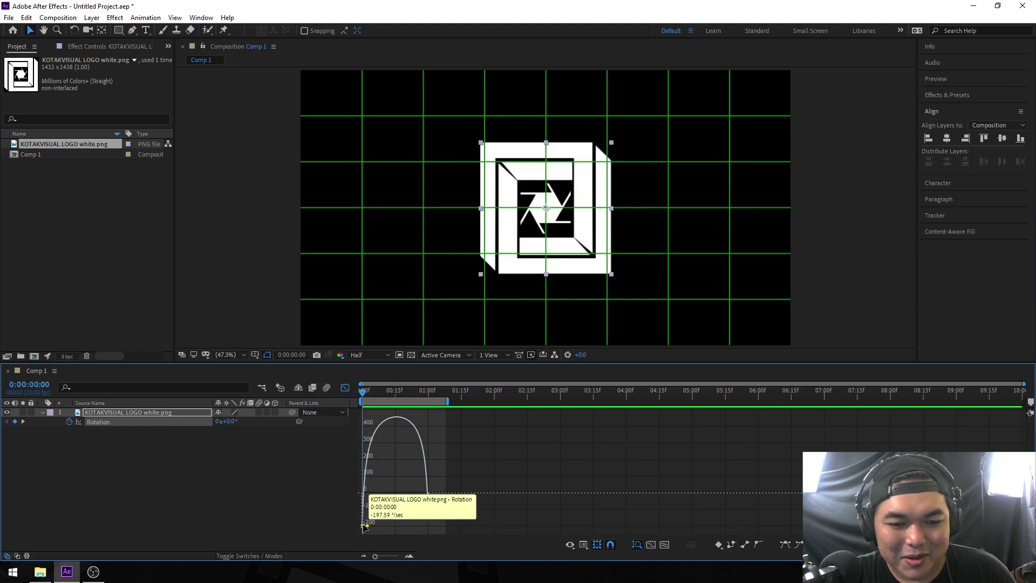
drag(364, 527, 371, 531)
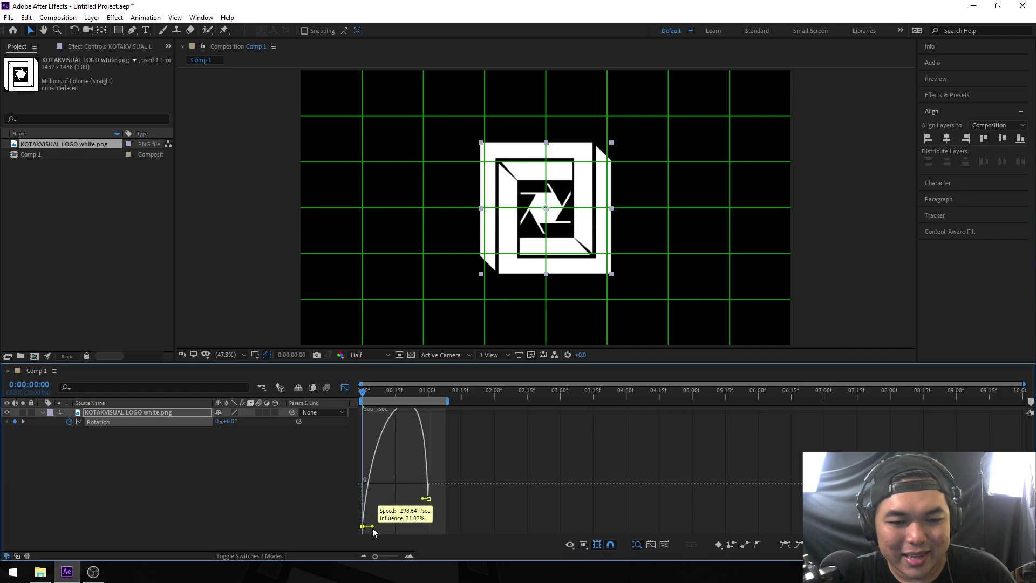
key(space)
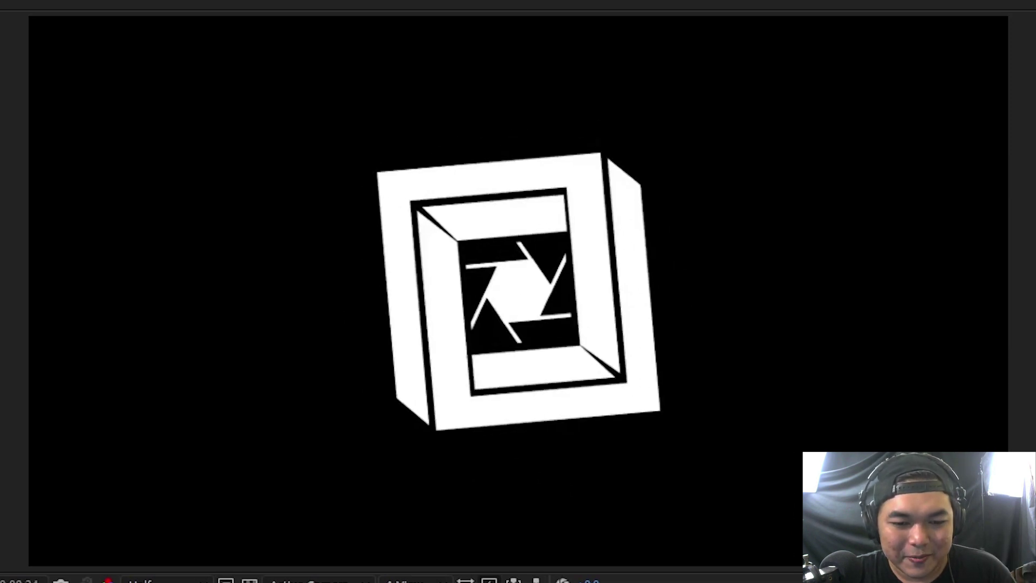
key(space)
- Increase the first keyframe's easing influence and preview the sharpened spin
drag(415, 511, 429, 518)
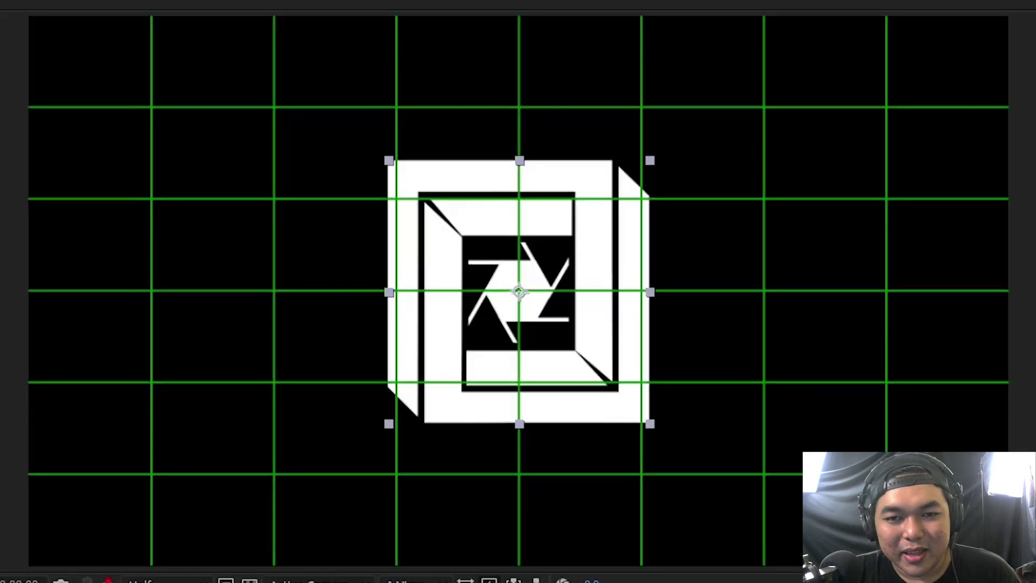
key(space)
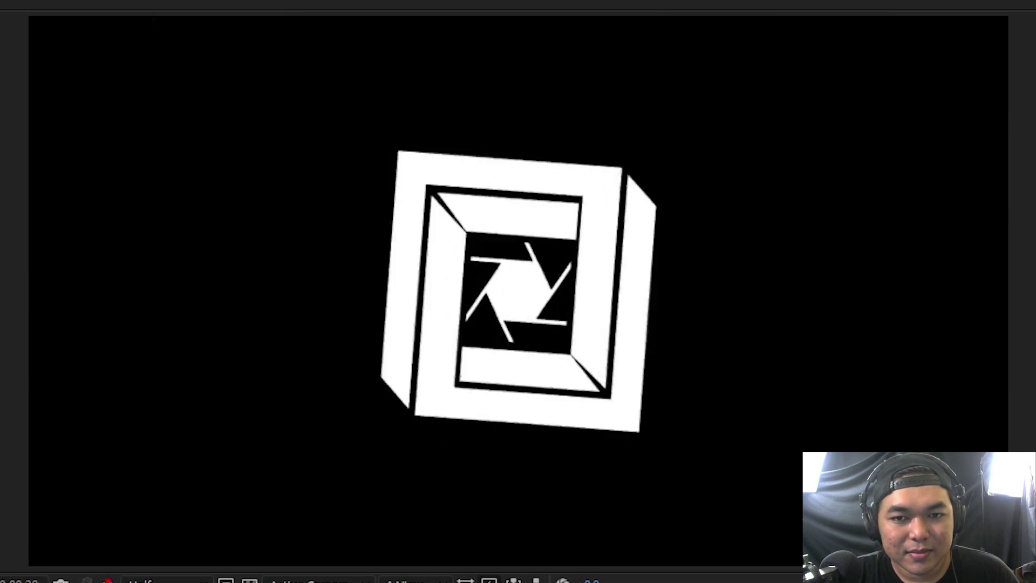
key(space)
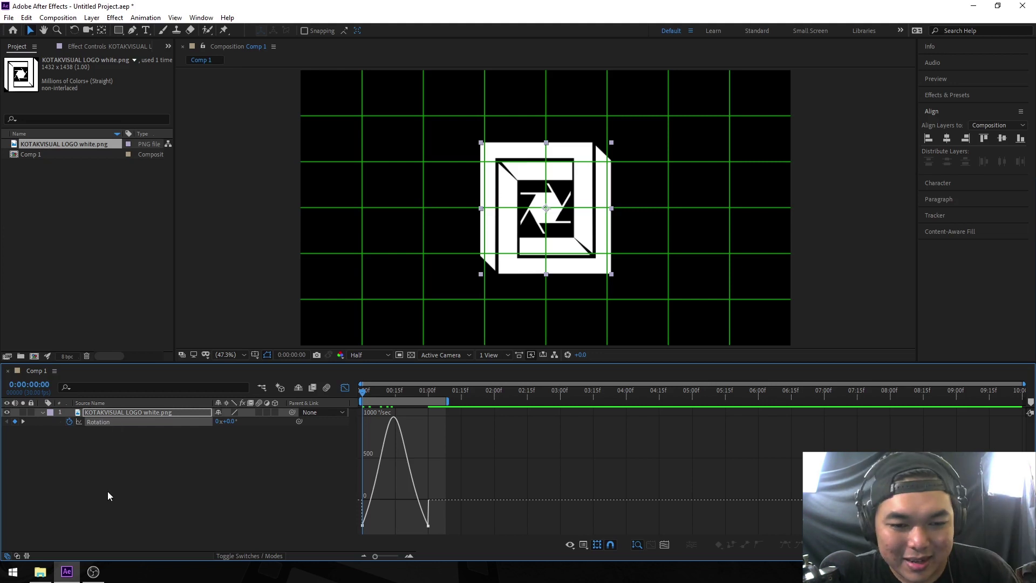
- In keyframe view, add a Rotation keyframe at frame 16 of the spin
click(345, 388)
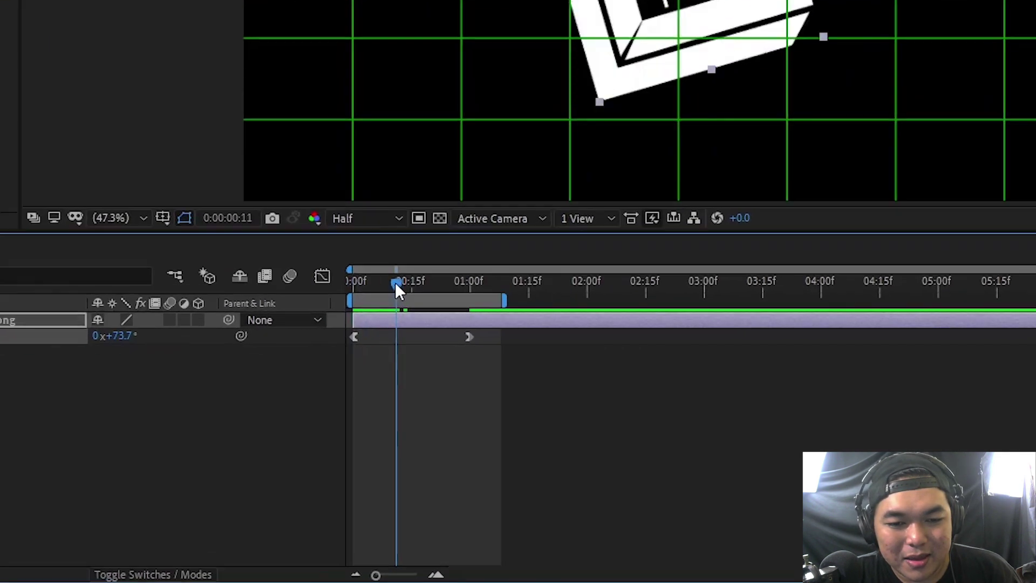
drag(362, 396, 390, 396)
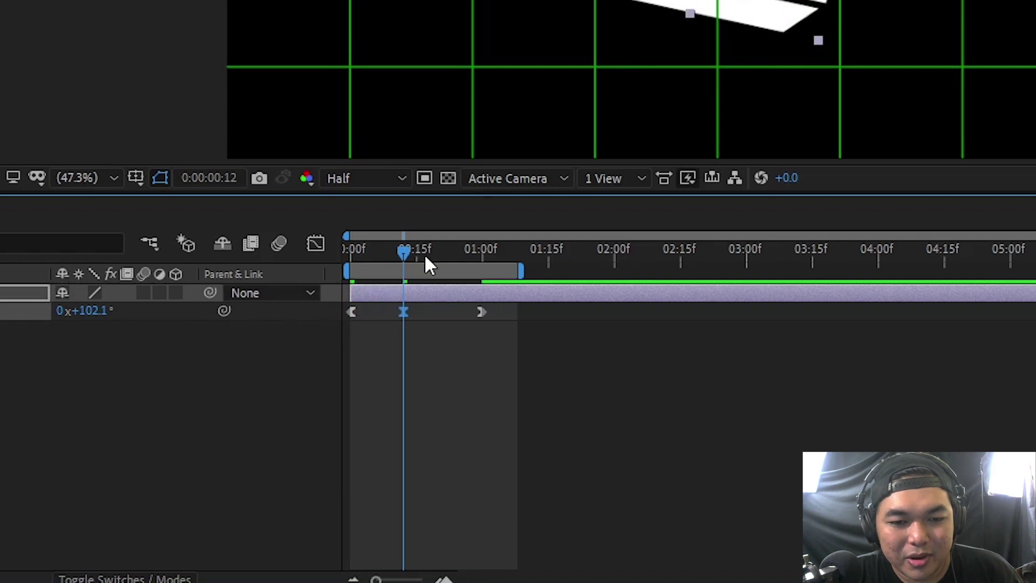
key(Page_Down)
drag(414, 254, 425, 255)
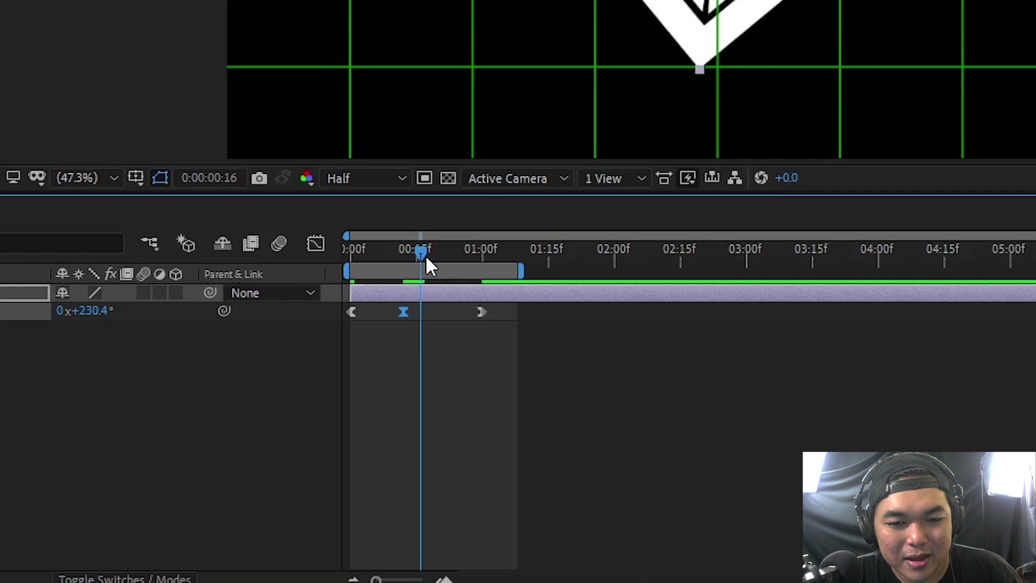
key(alt+shift+r)
click(382, 317)
- Turn the 102.1° keyframe into a hold keyframe and return to the speed graph
right_click(405, 315)
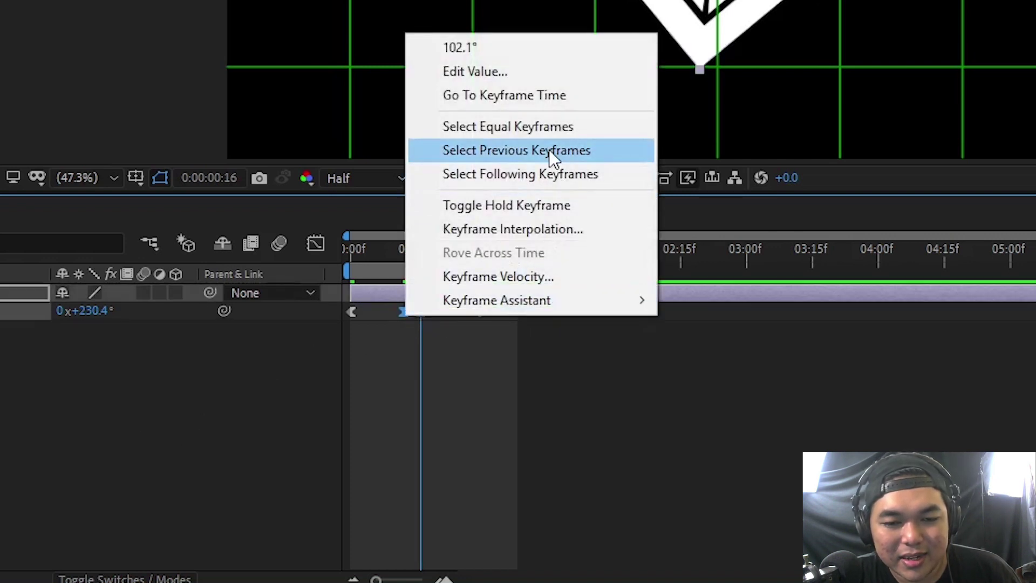
click(555, 208)
click(324, 246)
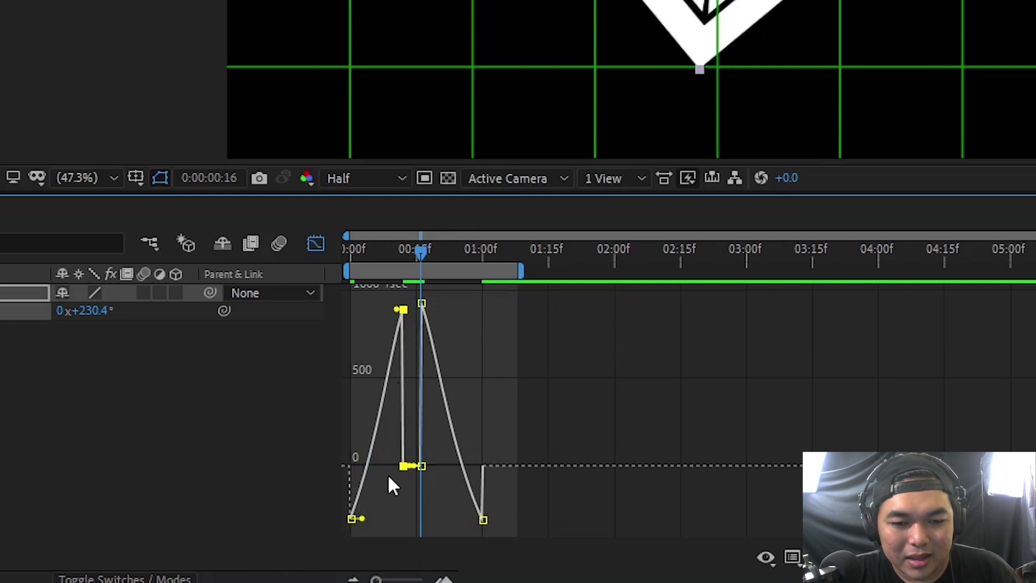
mouse_move(406, 456)
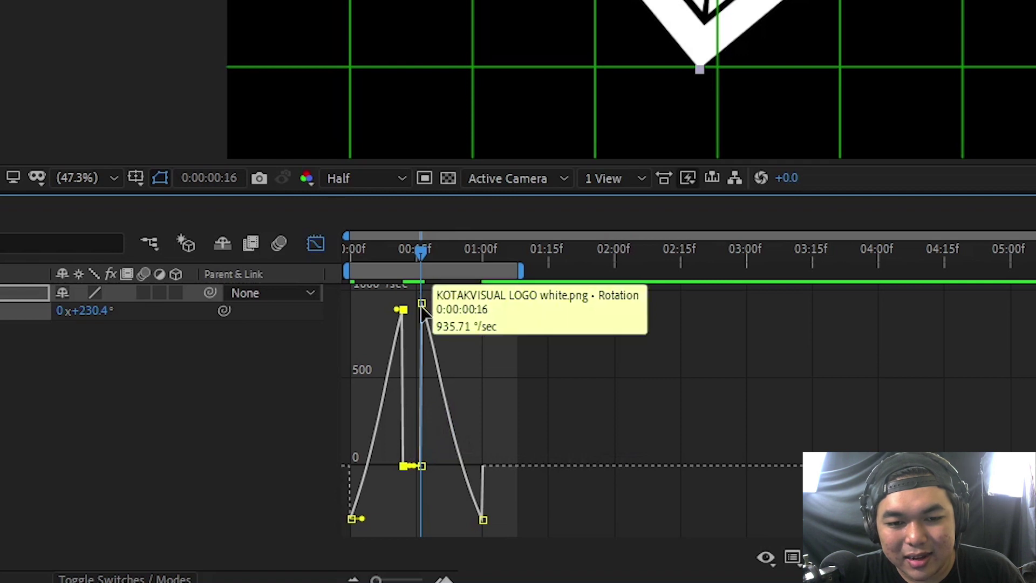
- Shift the later Rotation keyframe slightly later, scrub to frame 14, and preview the stepped spin
mouse_move(463, 463)
click(314, 244)
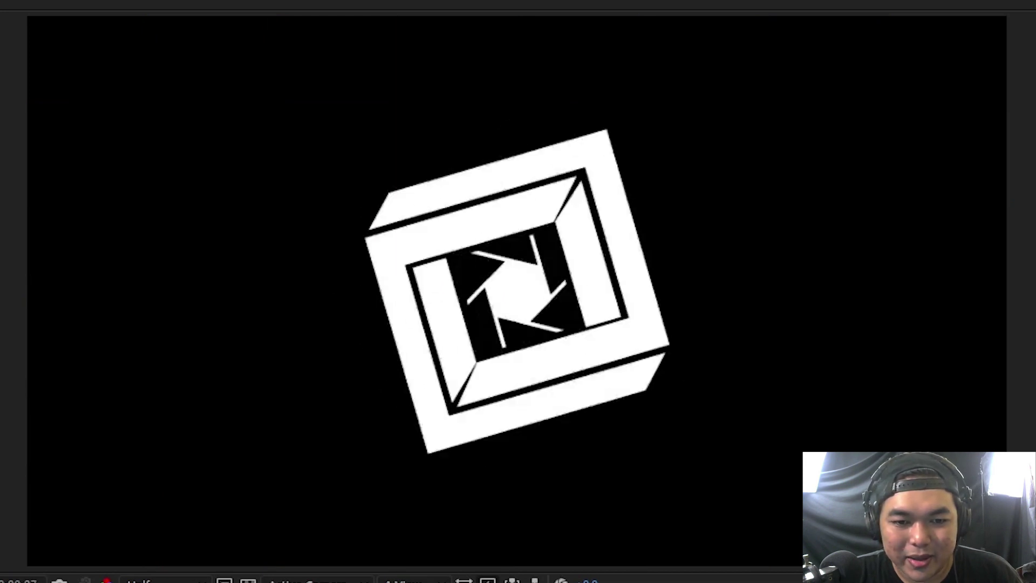
key(space)
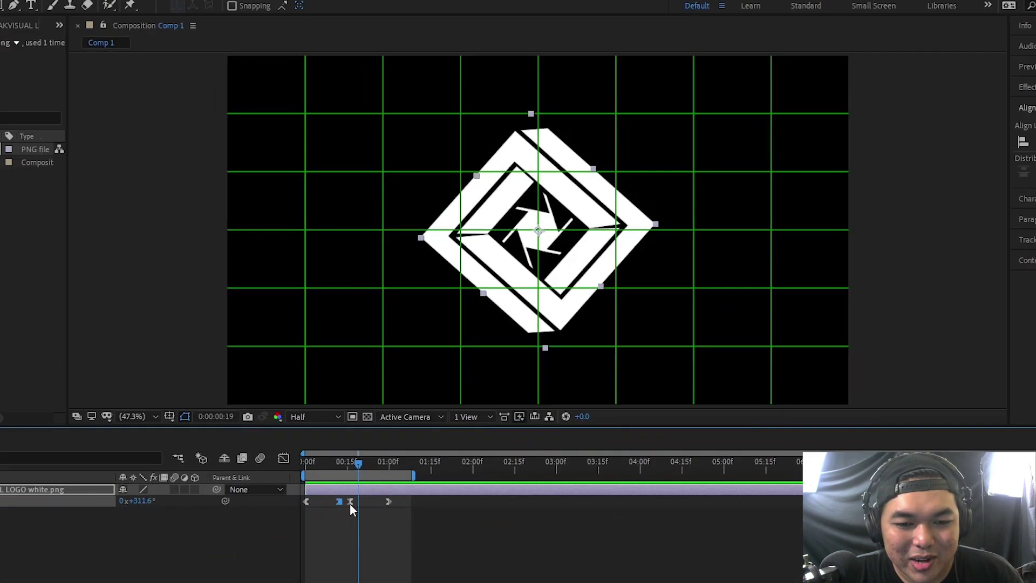
drag(350, 502, 356, 502)
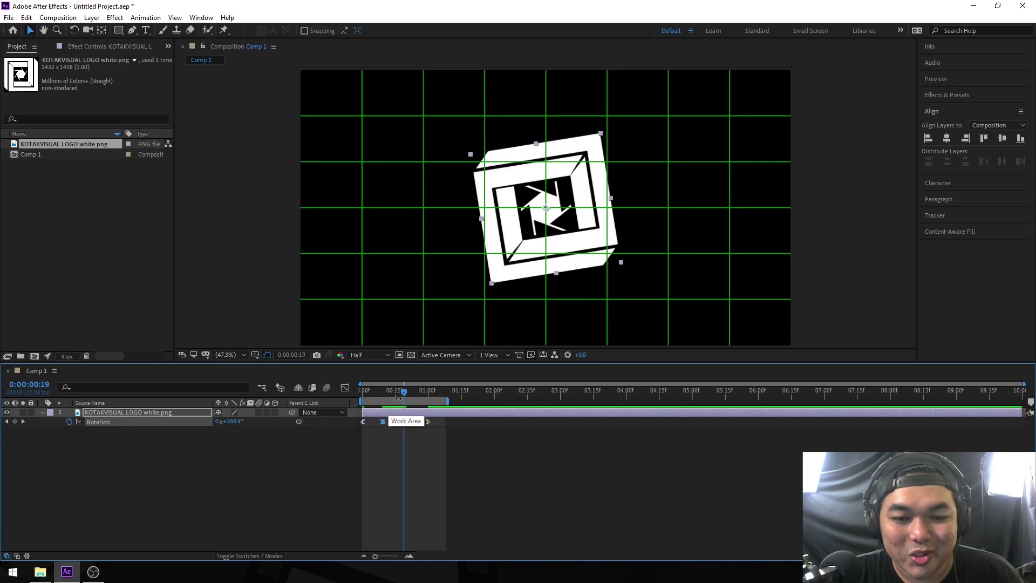
mouse_move(379, 396)
mouse_down()
mouse_move(394, 395)
mouse_move(370, 403)
mouse_up()
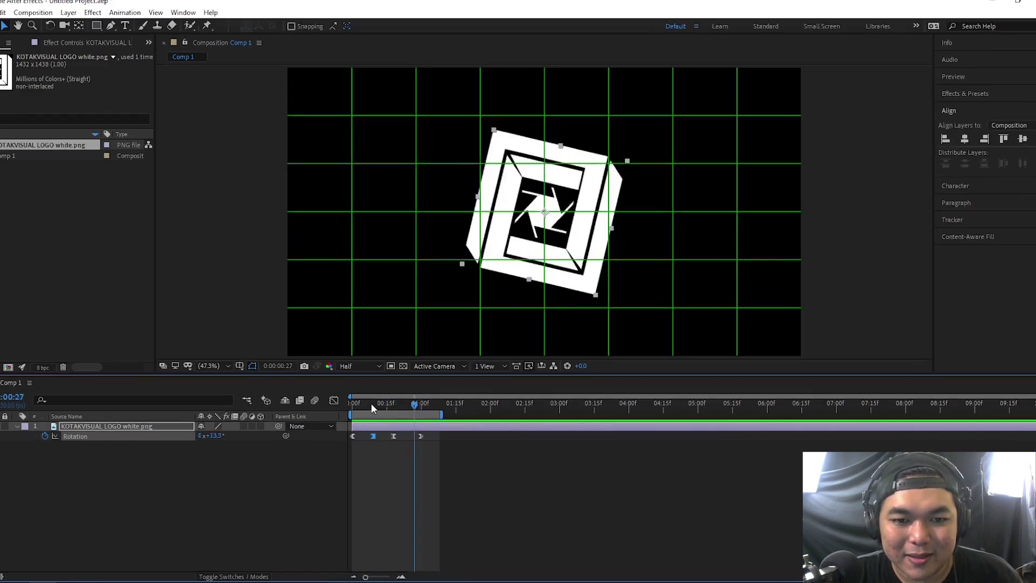
key(space)
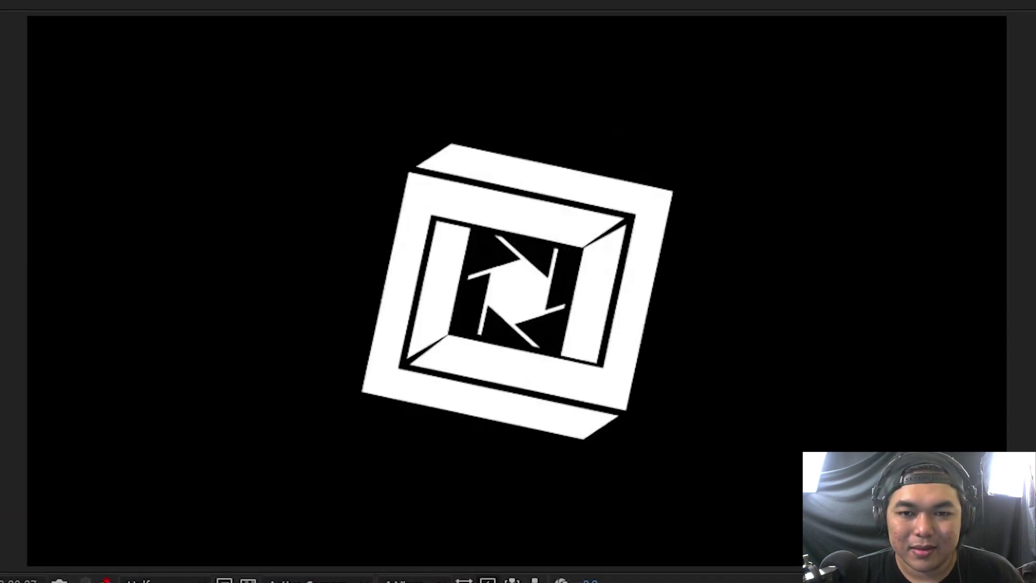